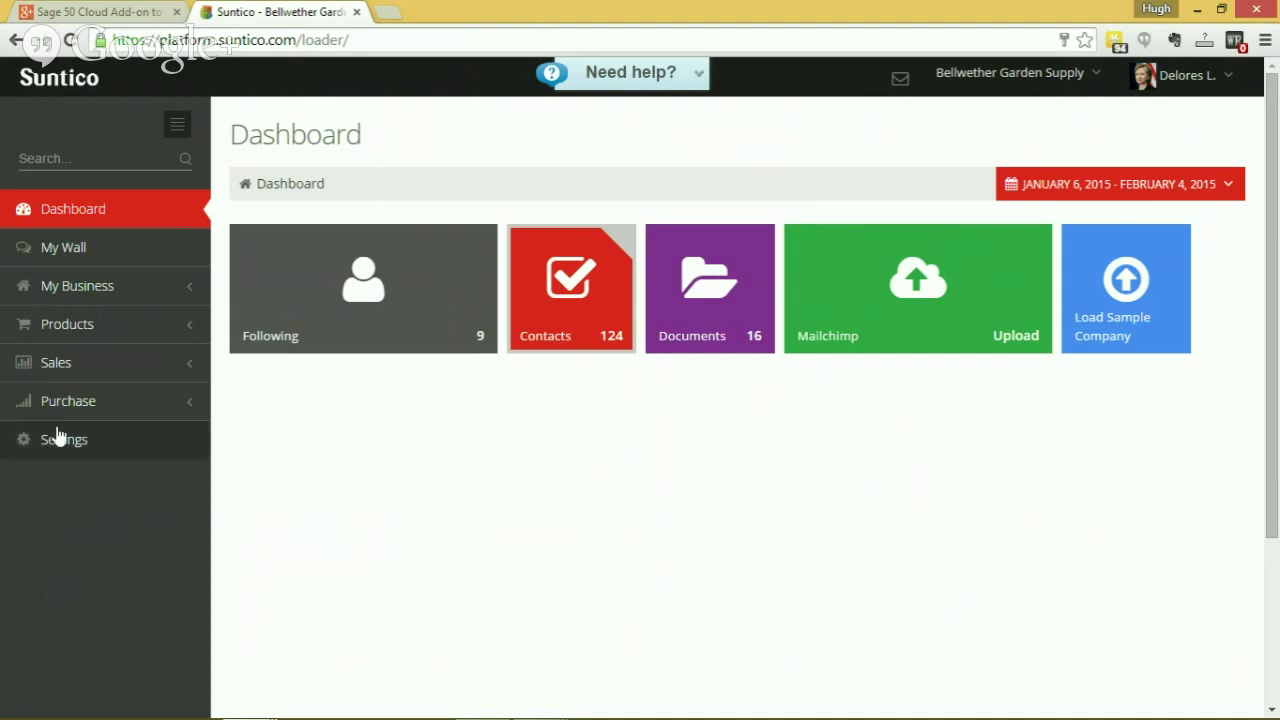
# Open the Sales Invoices list from the expanded Sales and Purchase menus, then go to Settings.
pyautogui.click(30, 368)
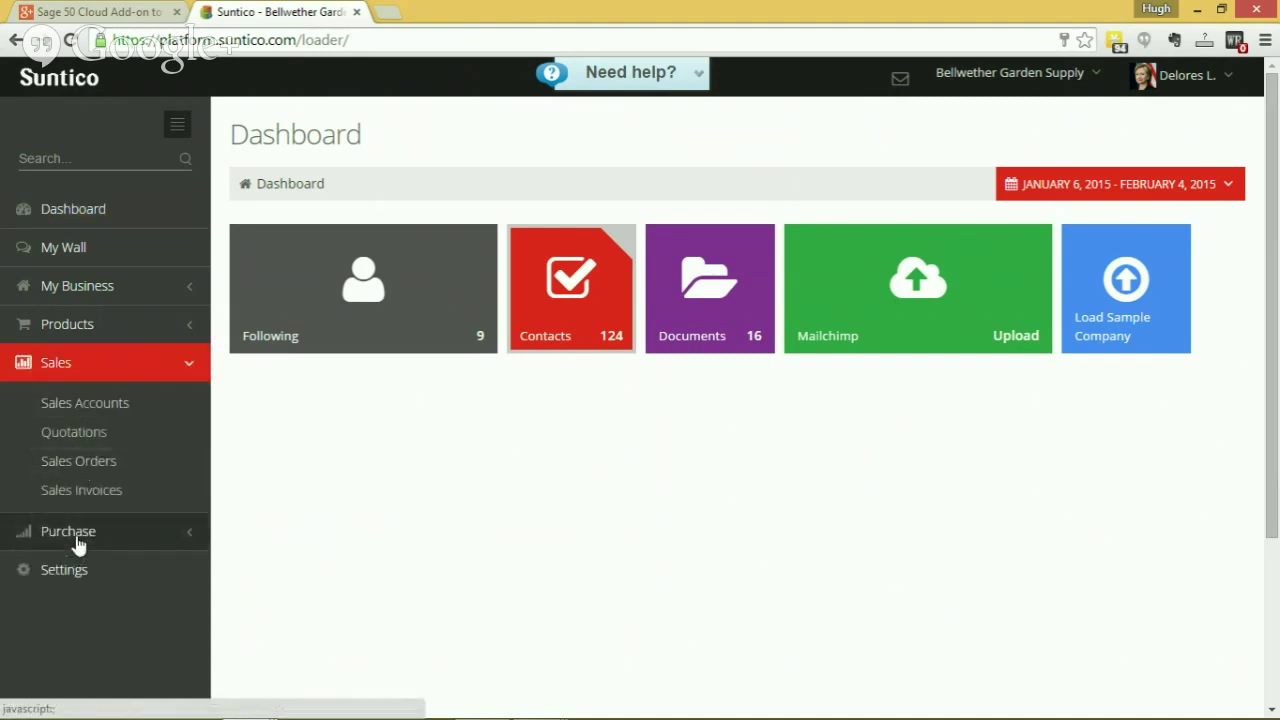
pyautogui.click(78, 540)
pyautogui.click(95, 492)
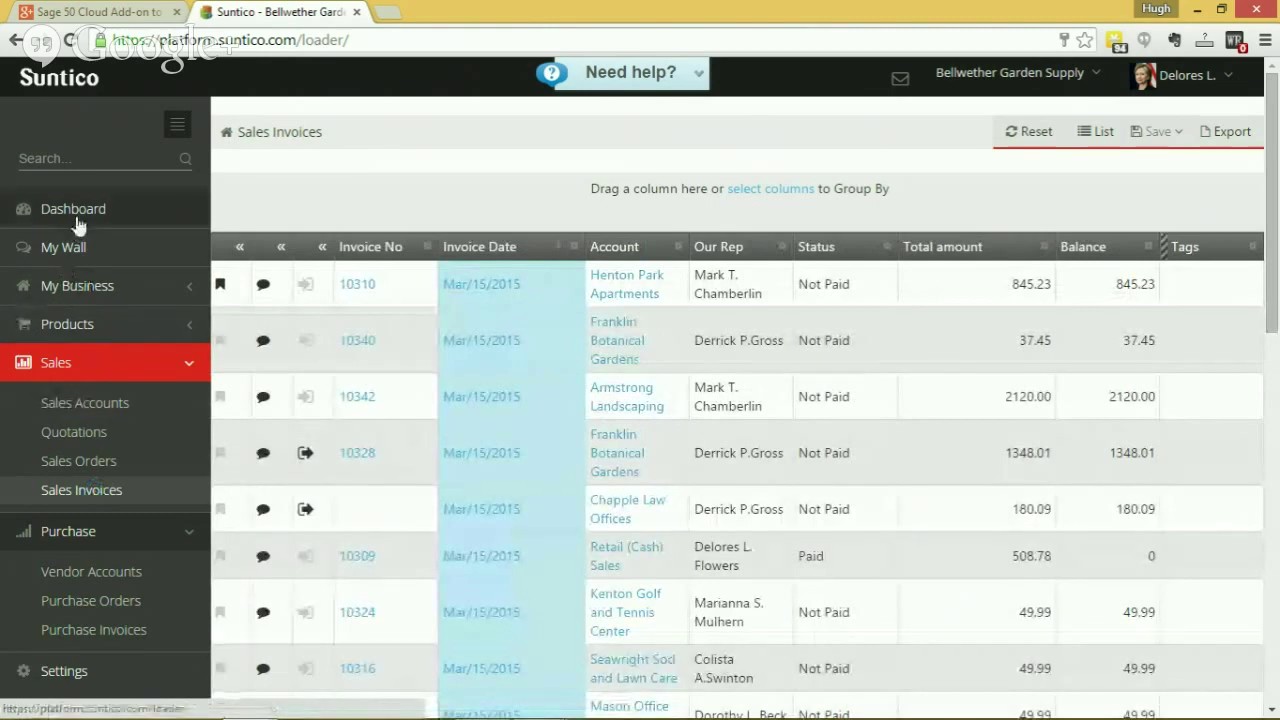
pyautogui.scroll(-2, 64, 530)
pyautogui.click(74, 483)
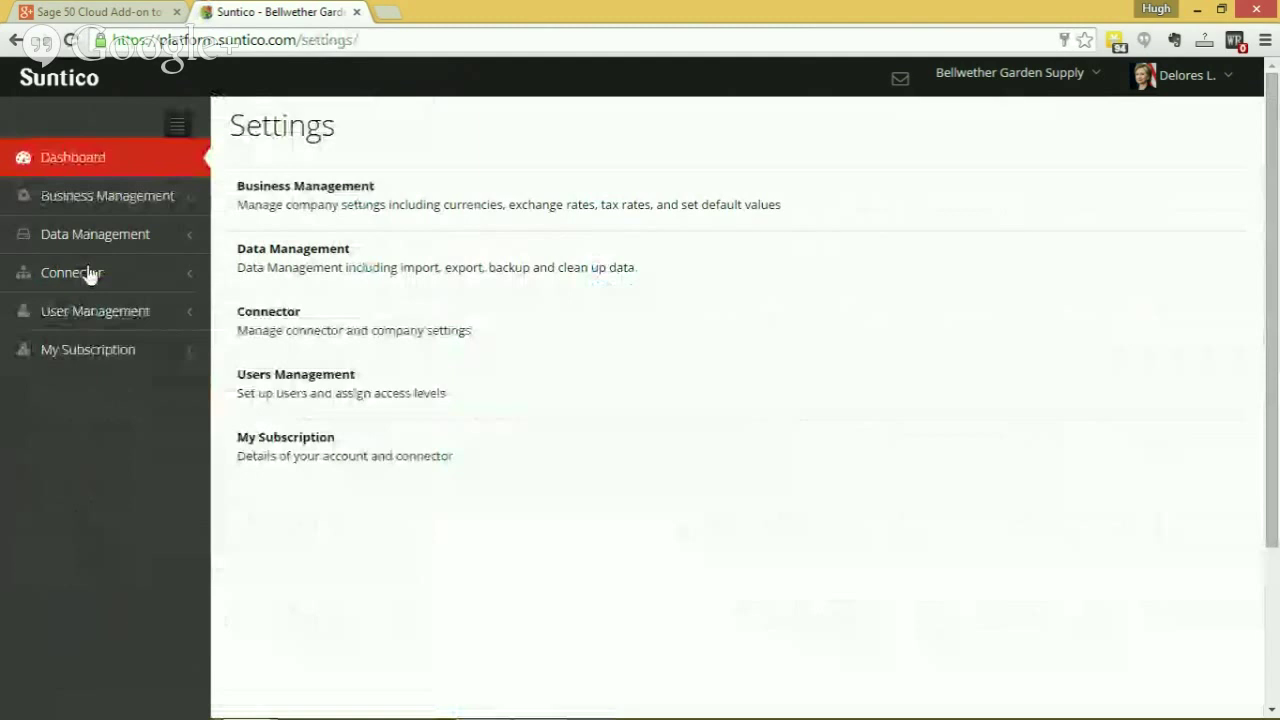
# Review the Sage 50 US Edition connector's General and Application details, then return to the Dashboard.
pyautogui.click(88, 274)
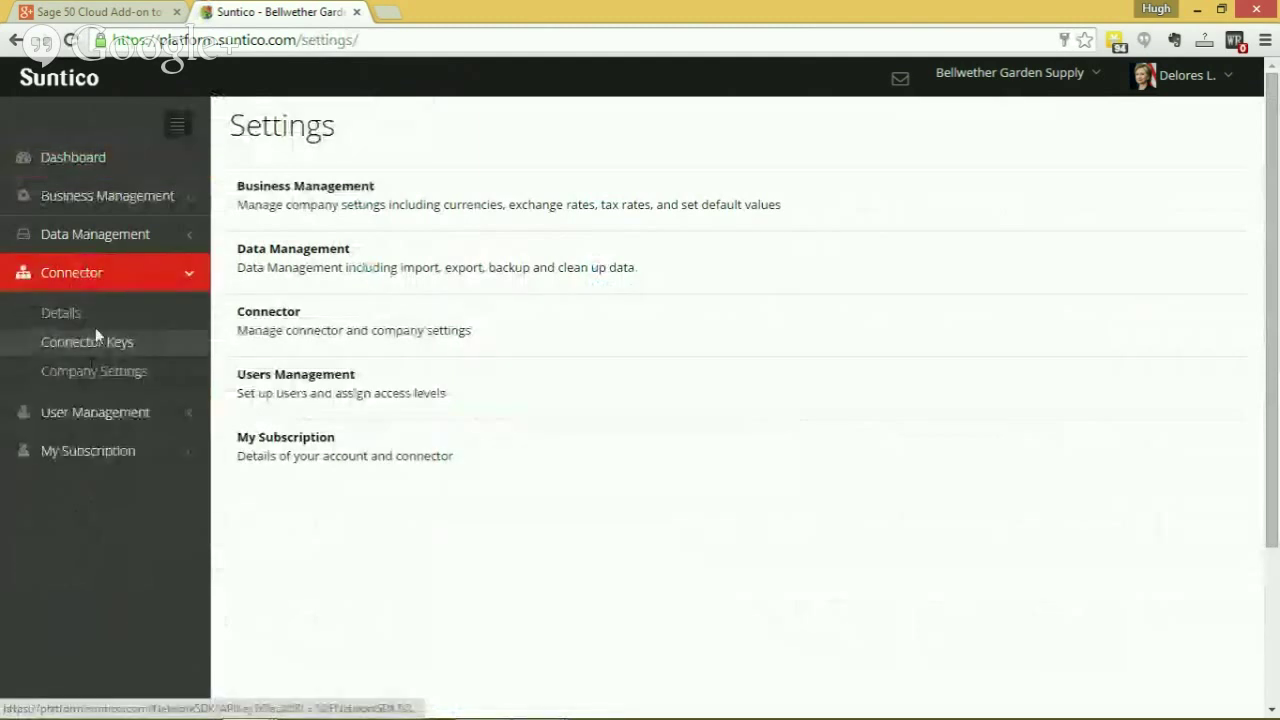
pyautogui.click(72, 312)
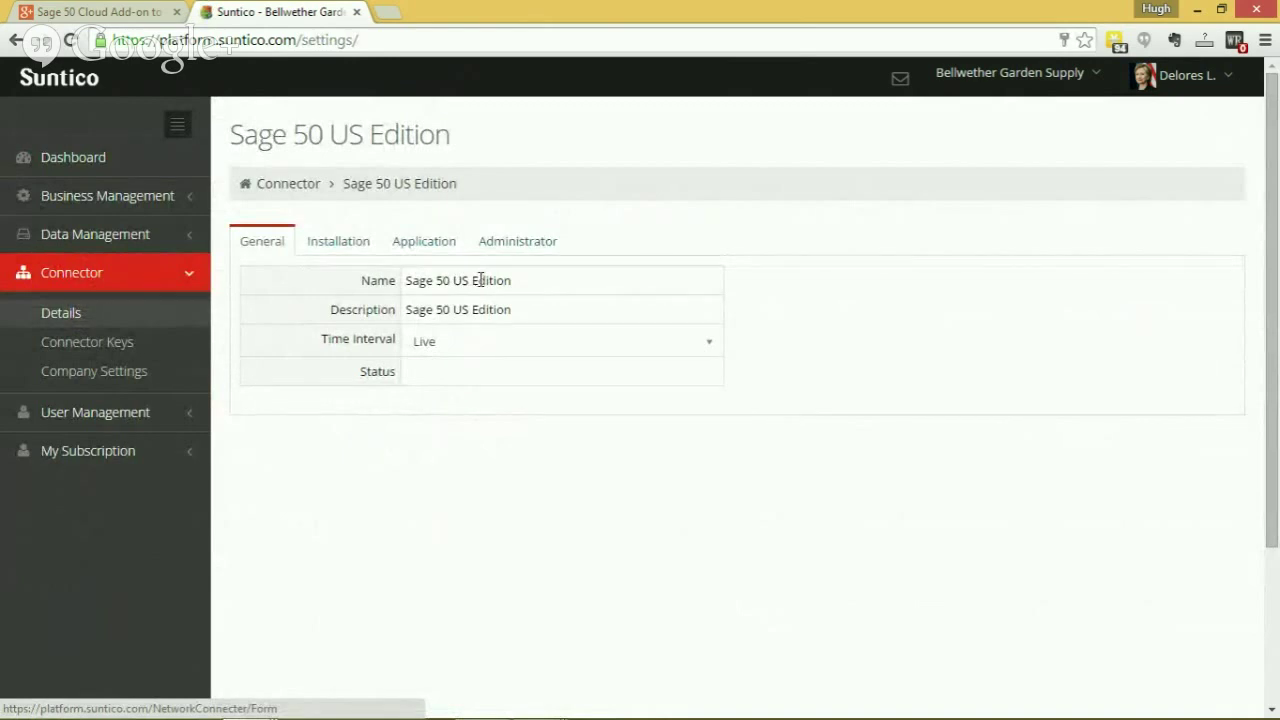
pyautogui.click(421, 247)
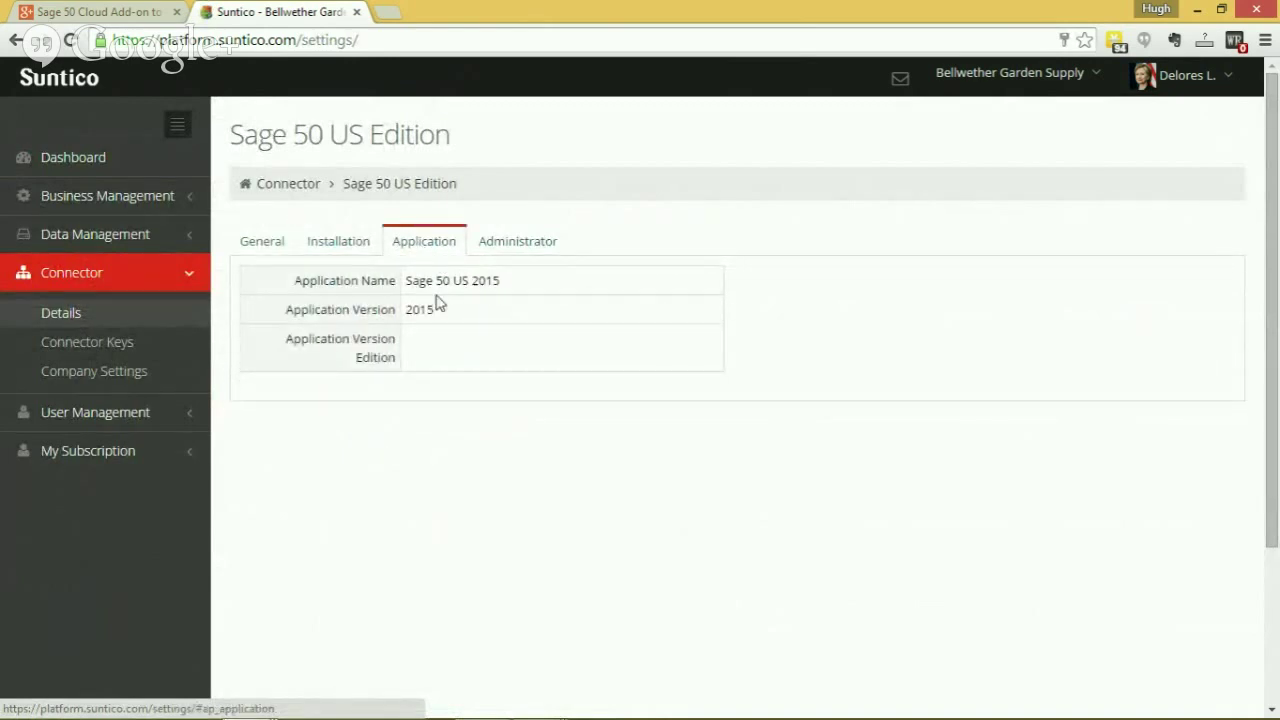
pyautogui.click(268, 247)
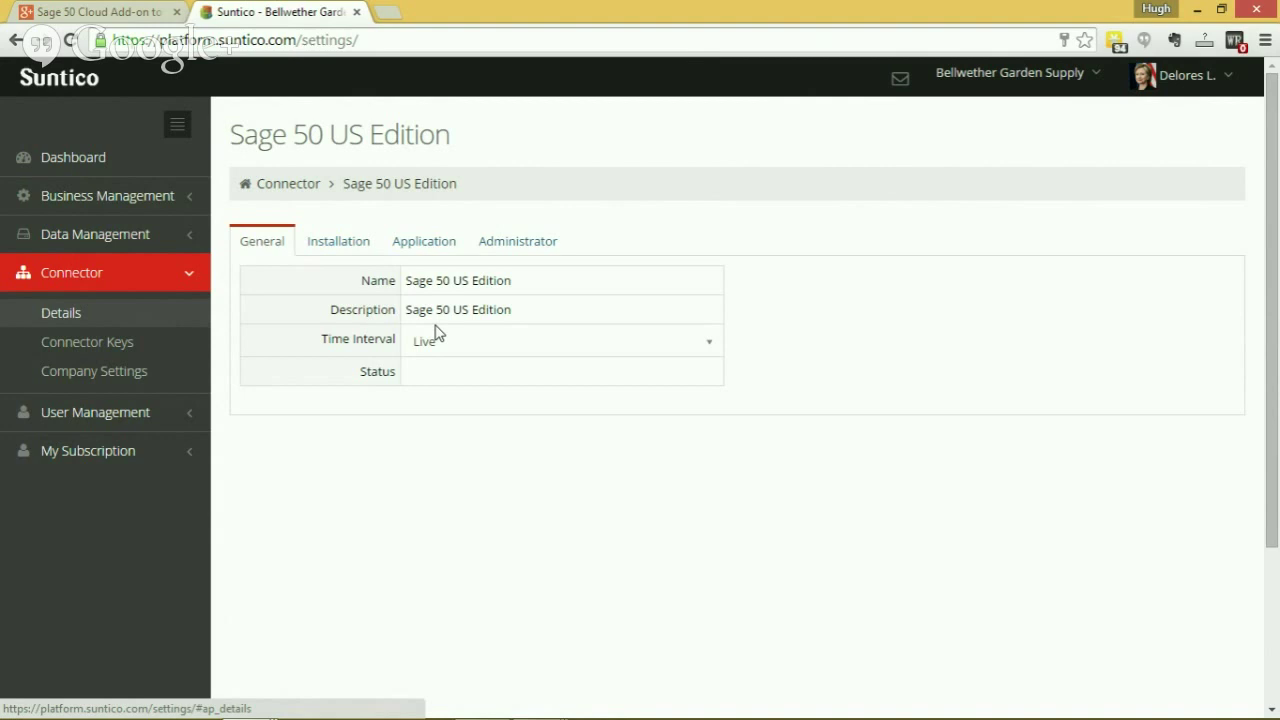
pyautogui.click(83, 155)
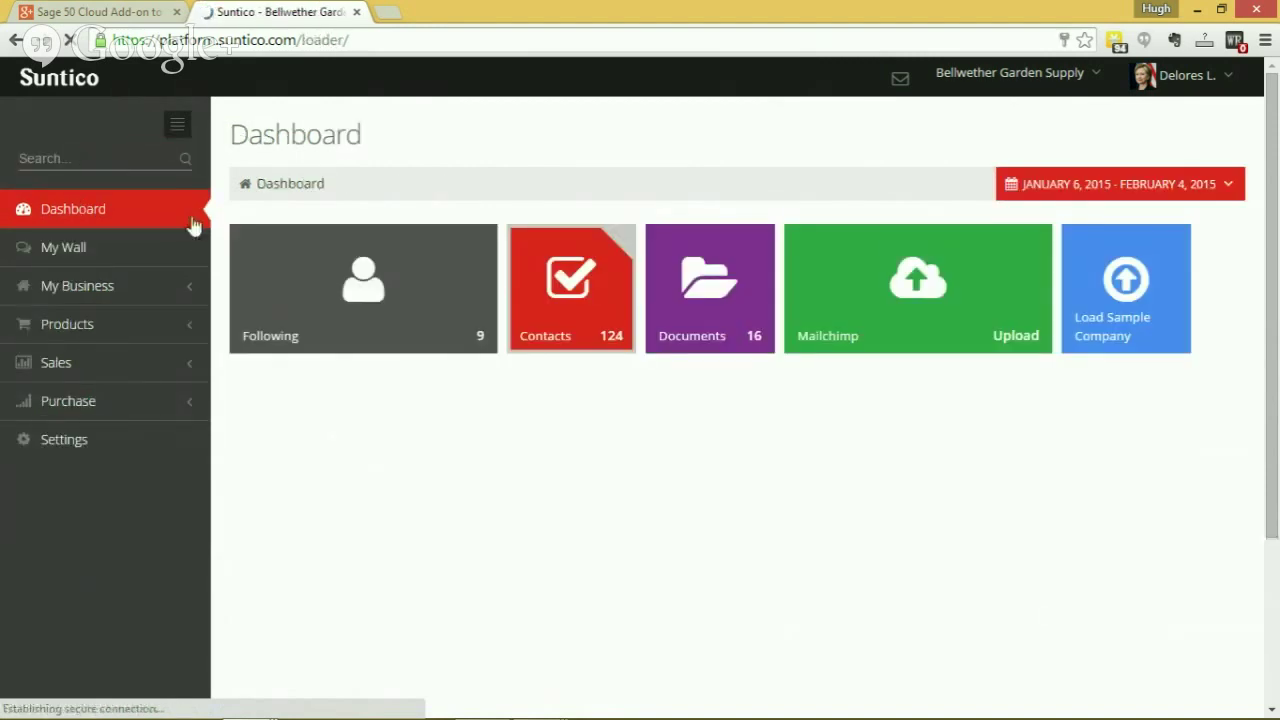
pyautogui.moveTo(995, 712)
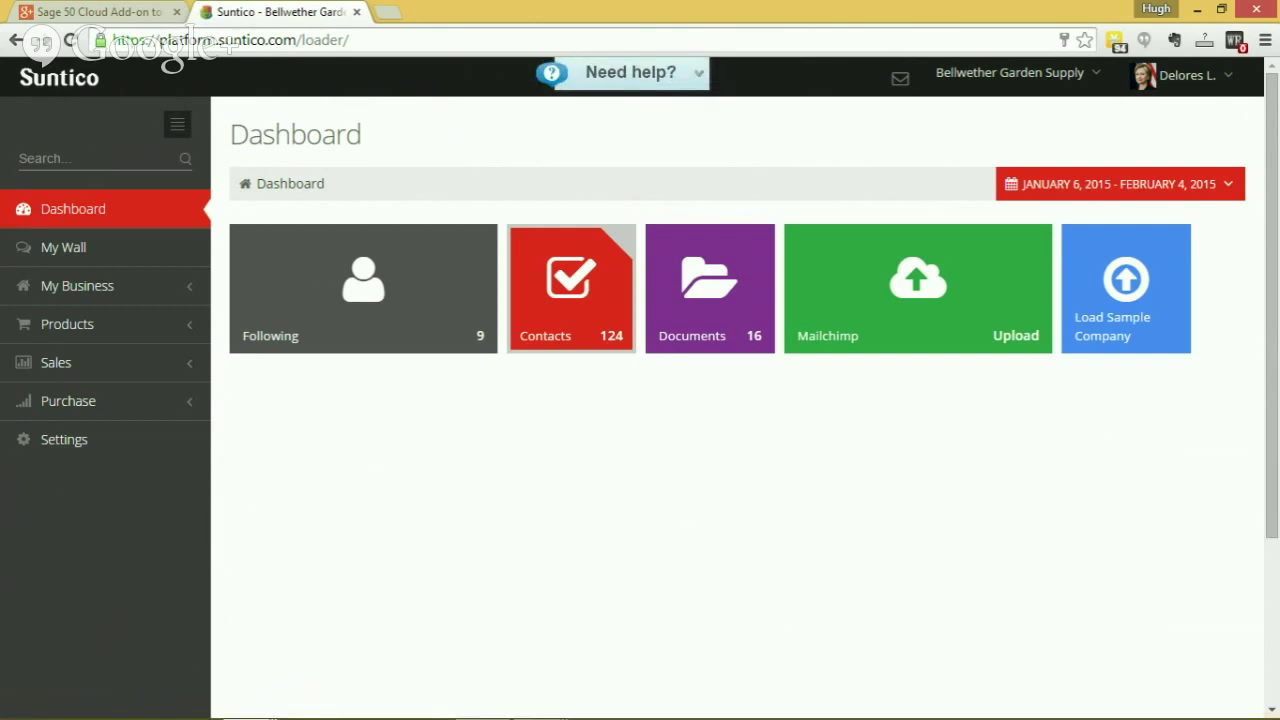
pyautogui.hotkey('alt', 'Tab')
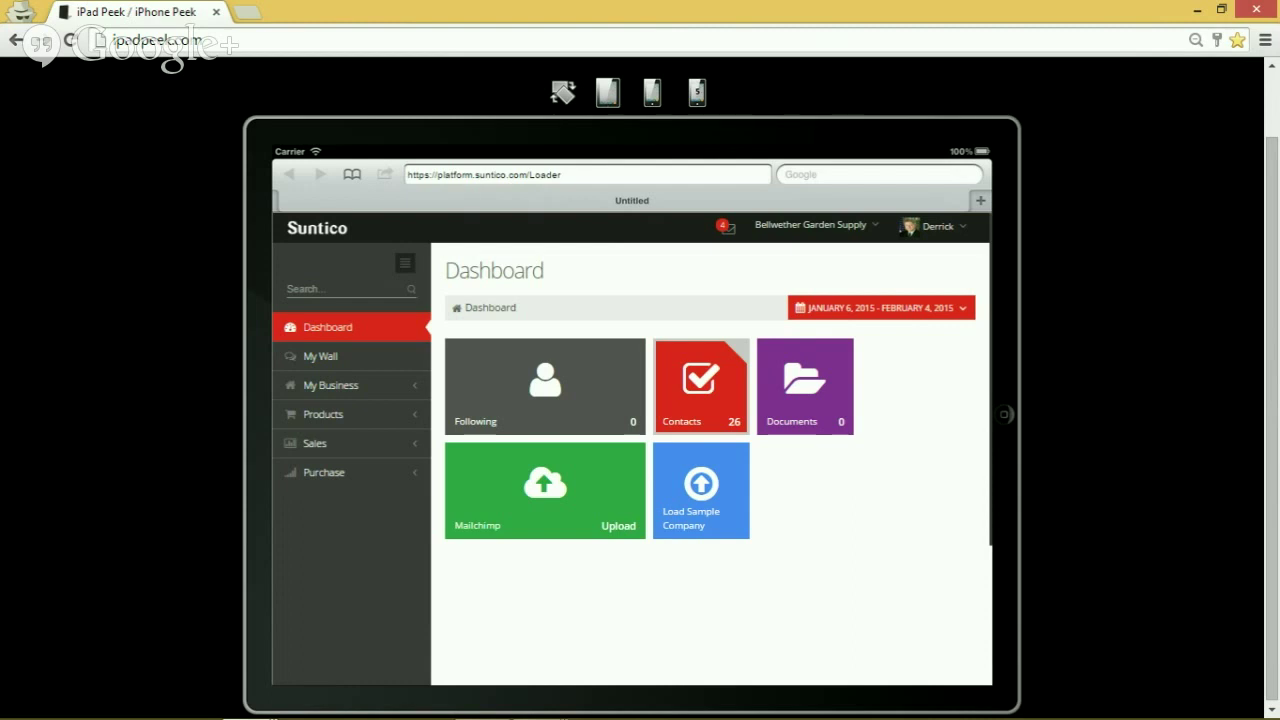
# Leave the iPad preview for the desktop Suntico Dashboard with 124 contacts.
pyautogui.hotkey('alt', 'Tab')
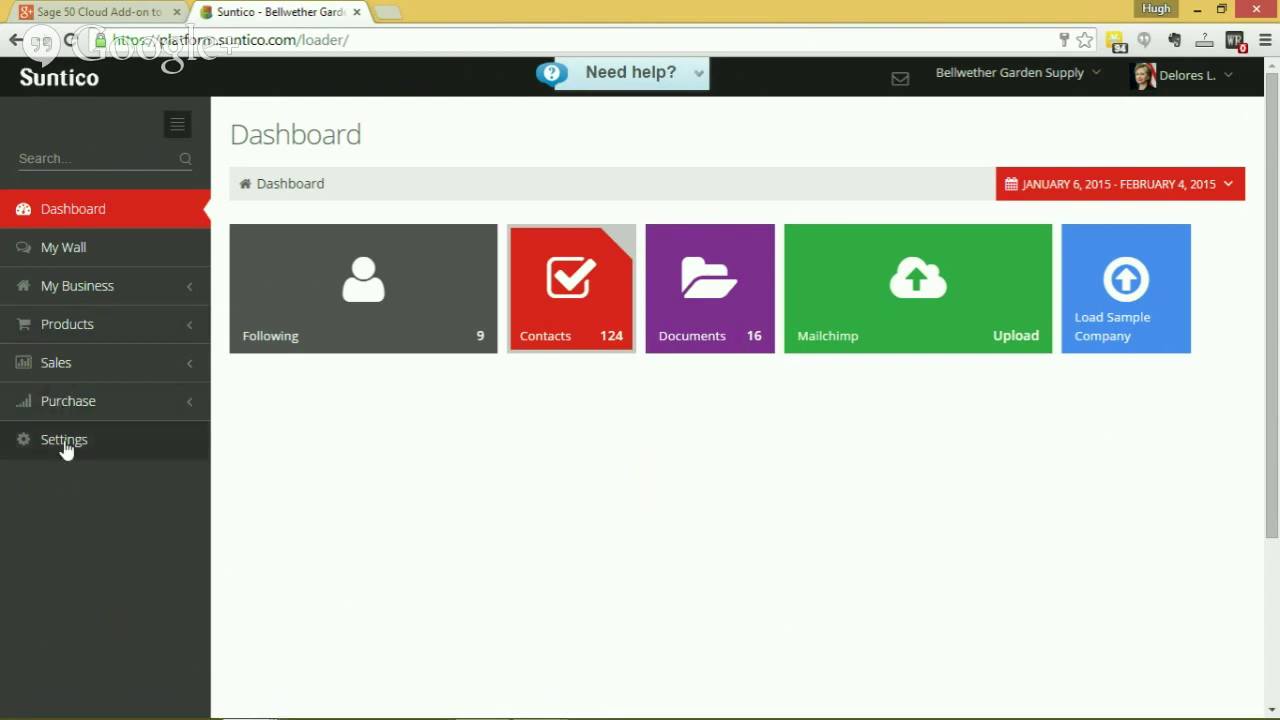
# Open Access Profile under Settings > User Management to see the Admin profile's permissions.
pyautogui.click(64, 445)
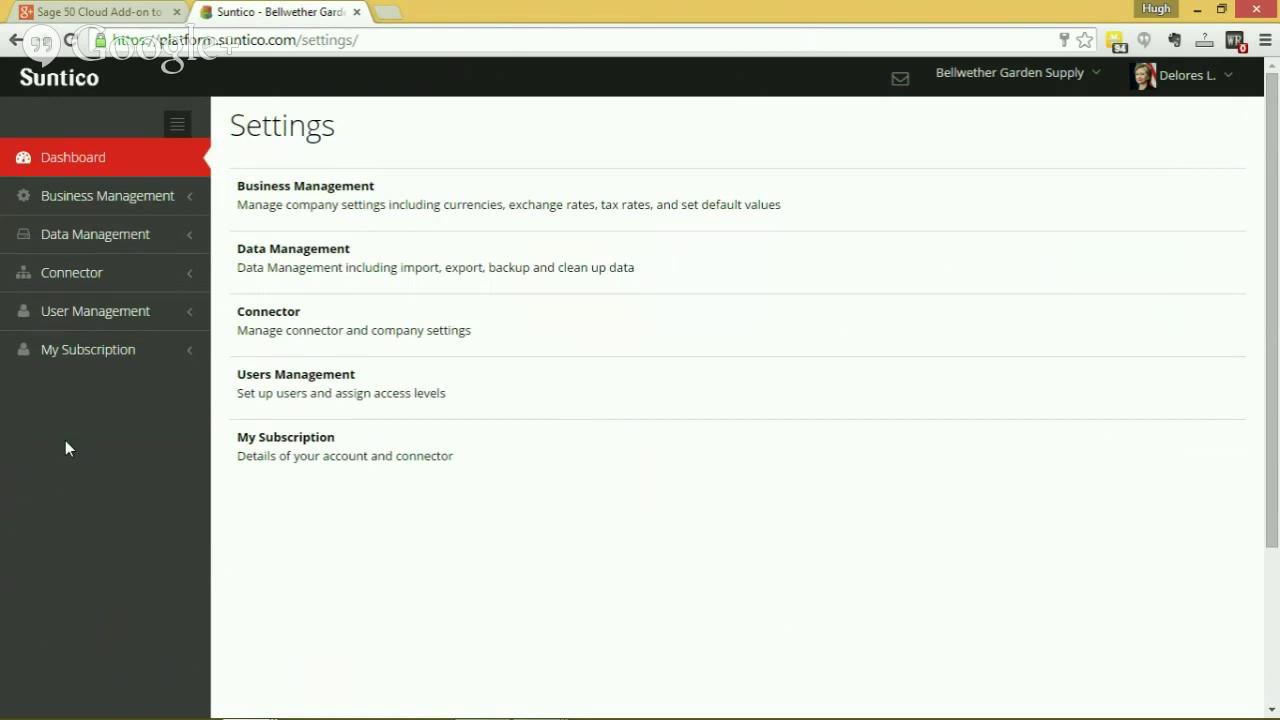
pyautogui.click(84, 315)
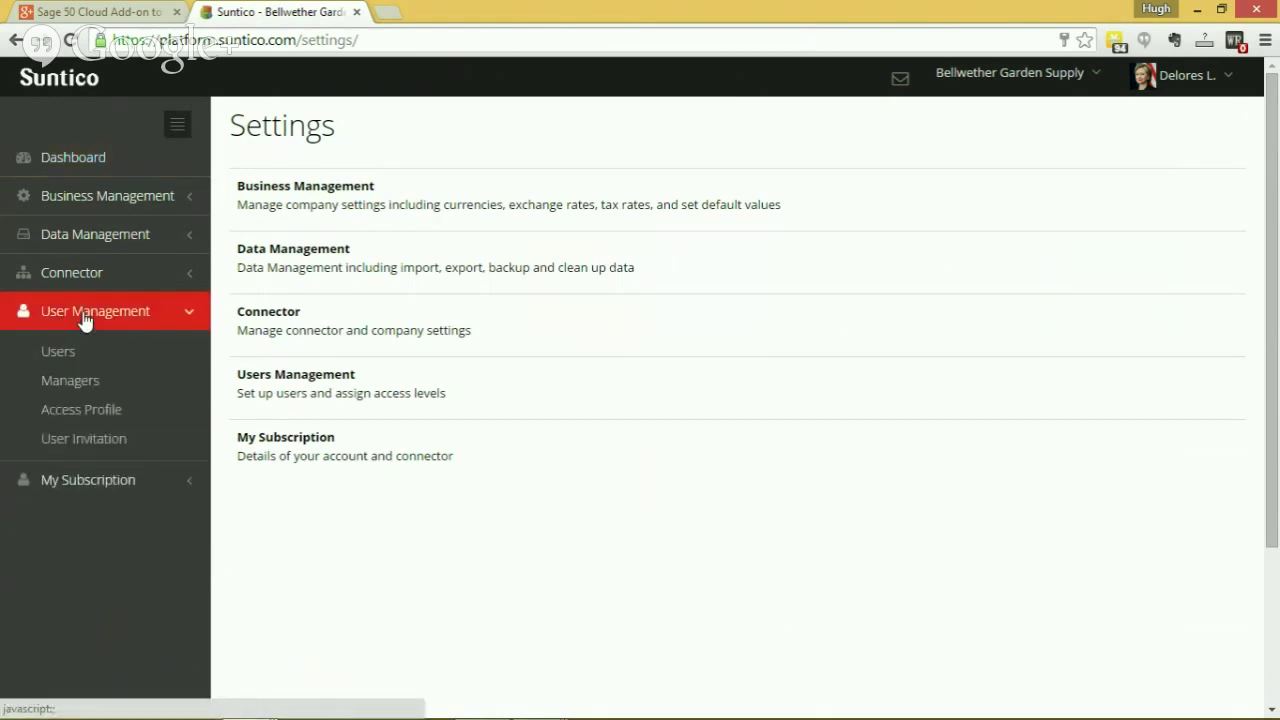
pyautogui.click(78, 408)
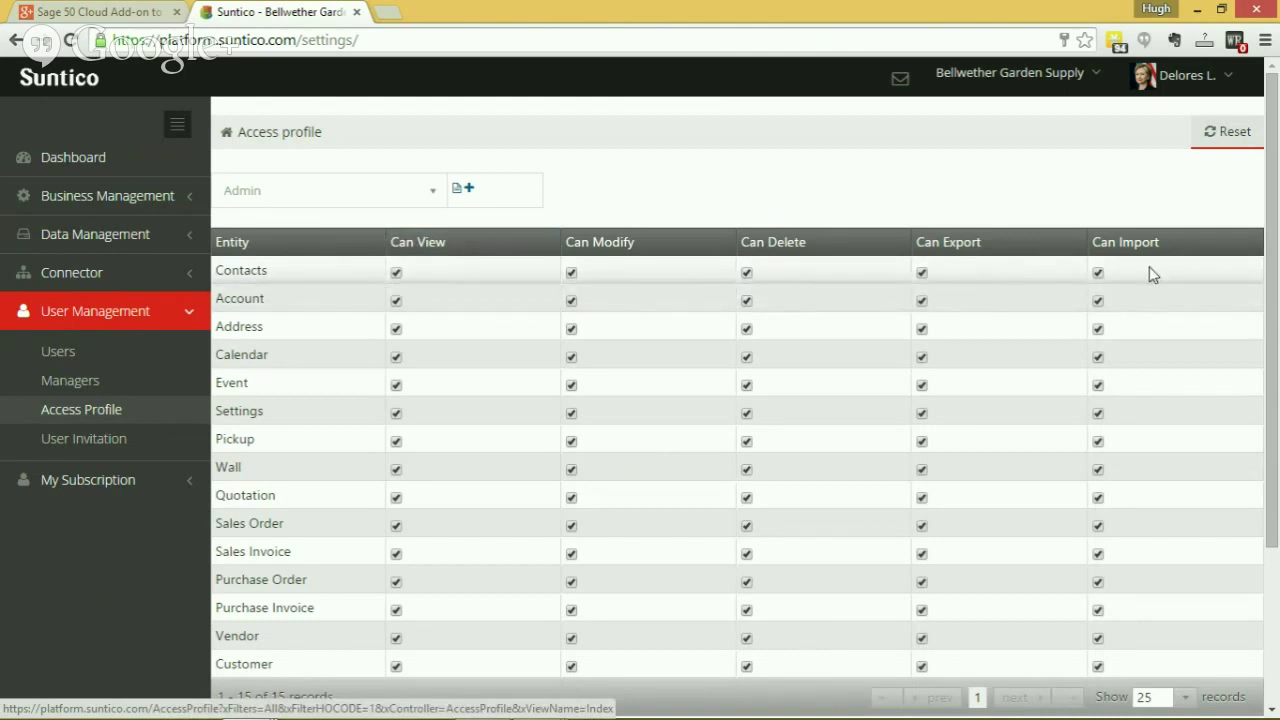
# Switch the access profile dropdown to External Rep to see its limited permissions.
pyautogui.click(434, 191)
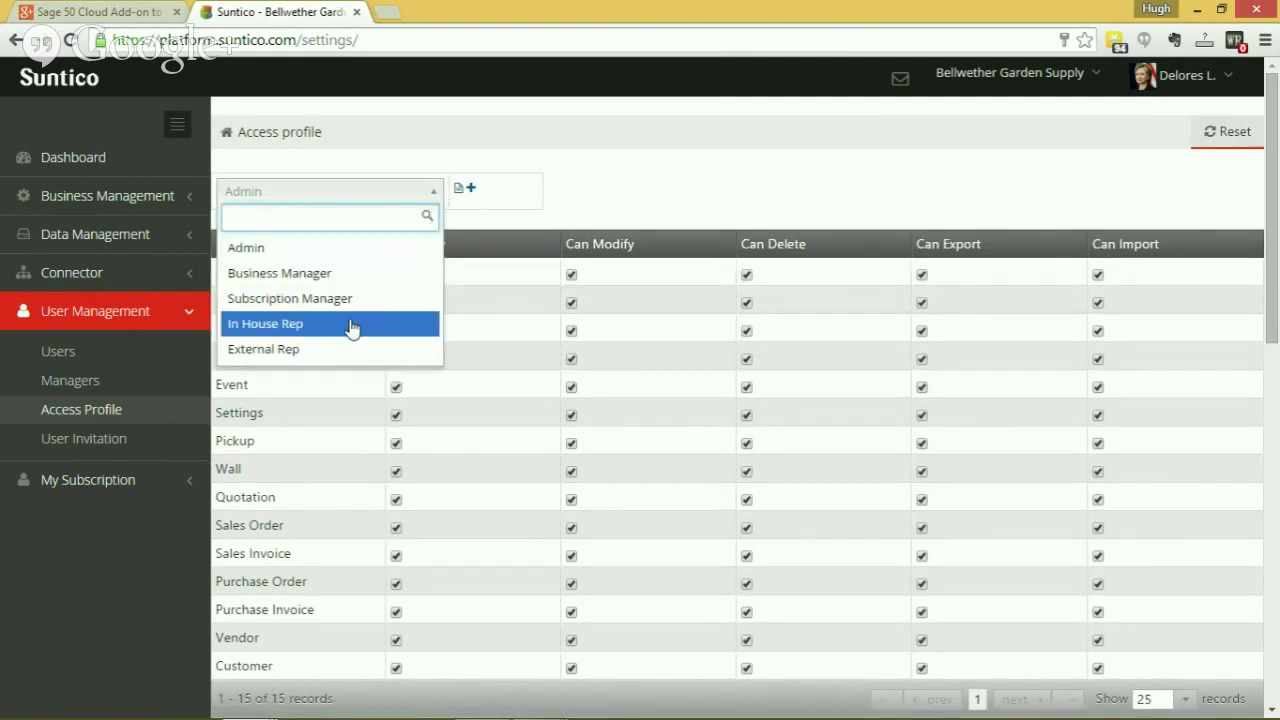
pyautogui.click(314, 350)
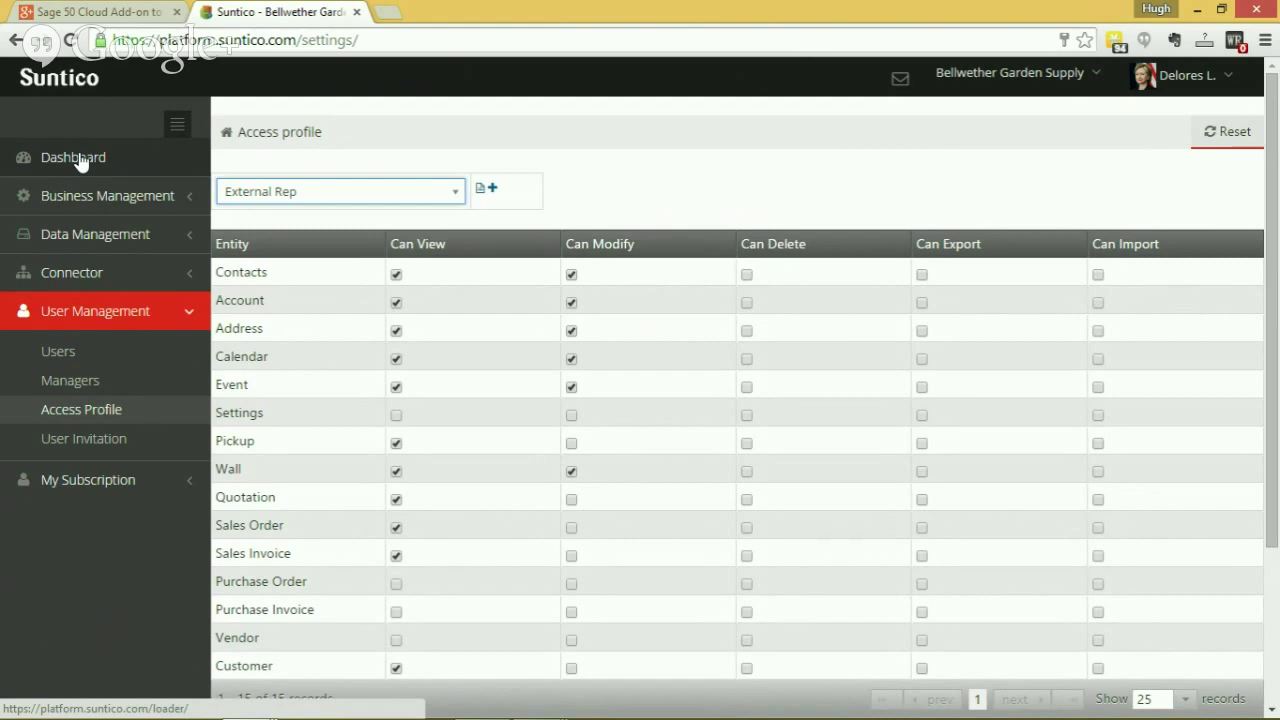
# Check a user's Bellwether Garden Supply company access in their profile, then return to the Dashboard.
pyautogui.click(59, 352)
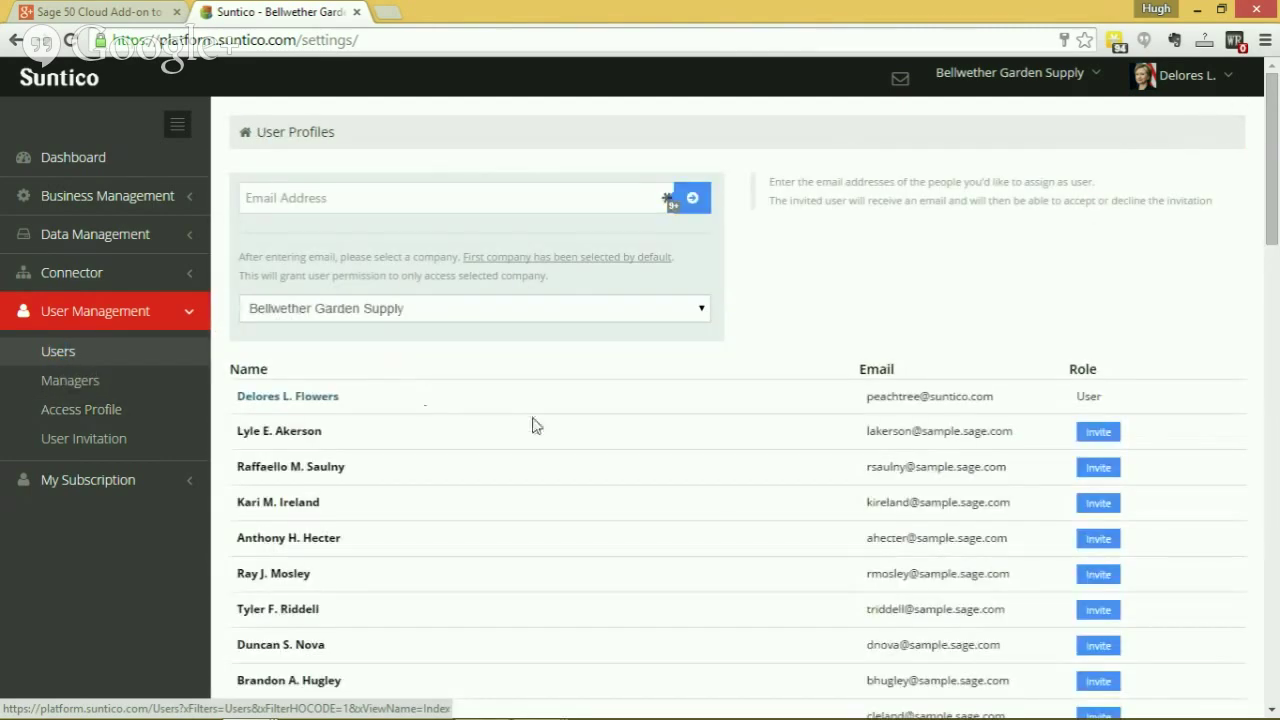
pyautogui.scroll(-4, 620, 380)
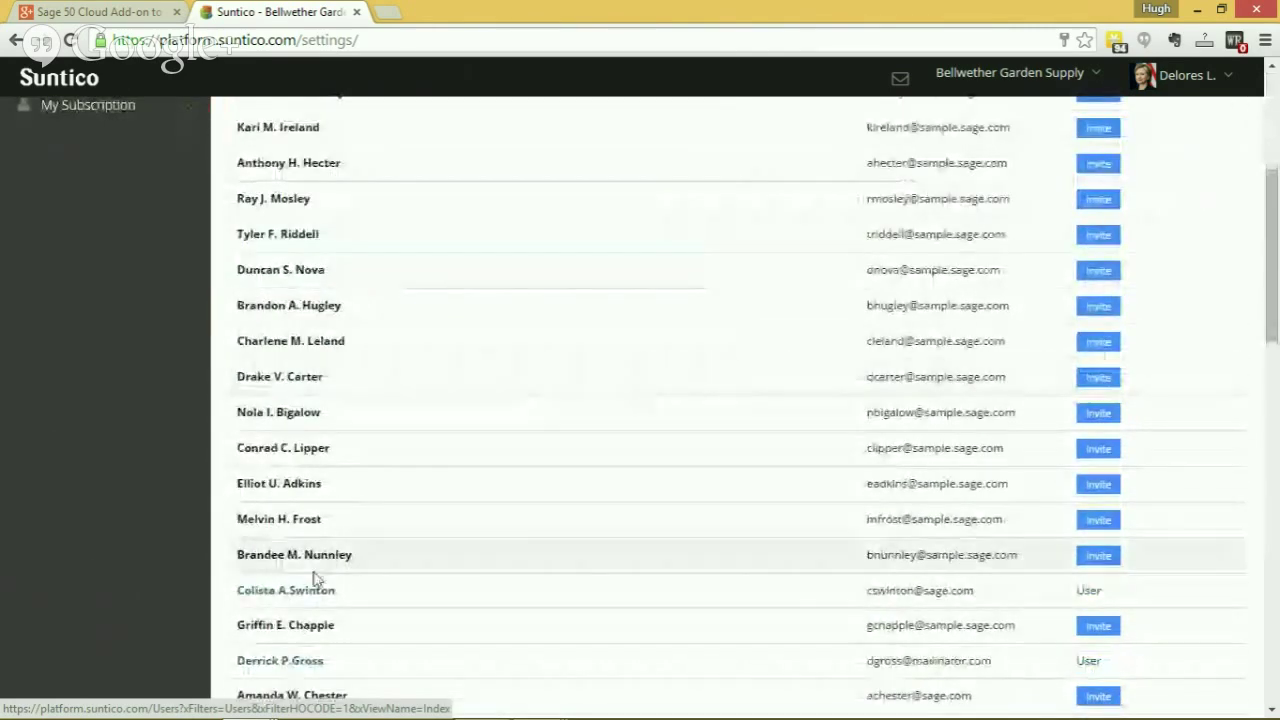
pyautogui.click(305, 600)
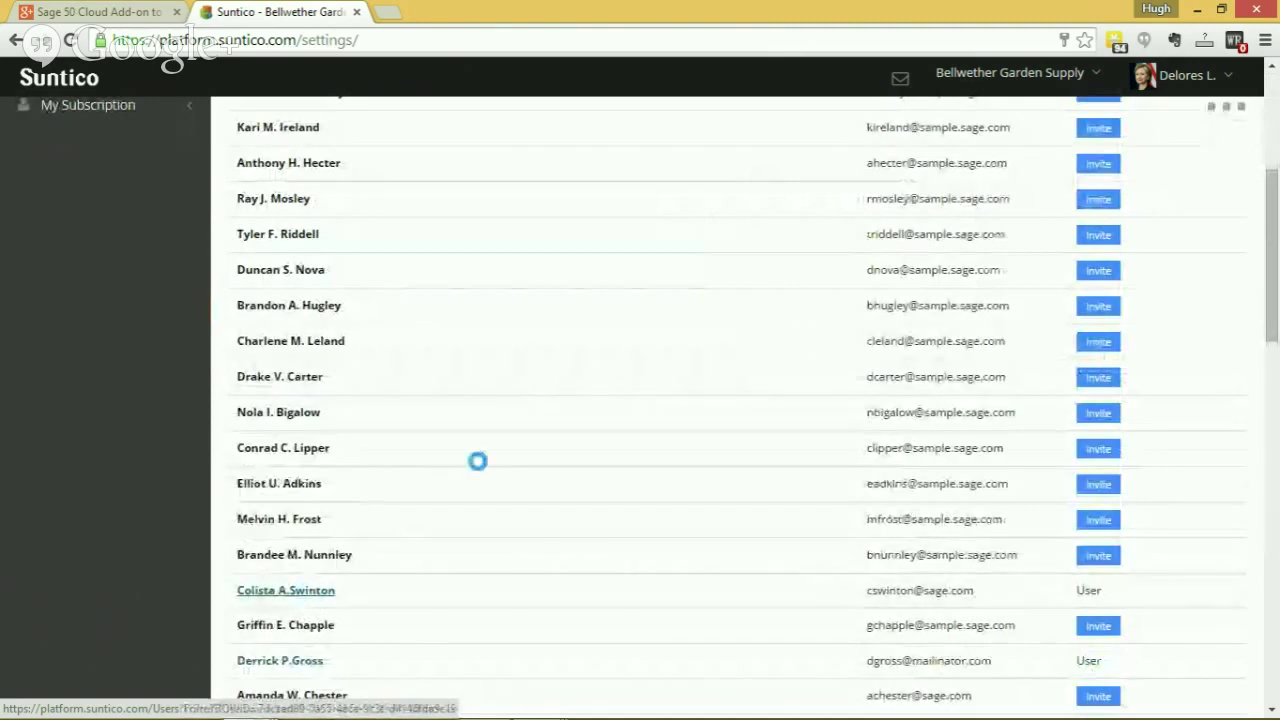
pyautogui.scroll(3, 830, 520)
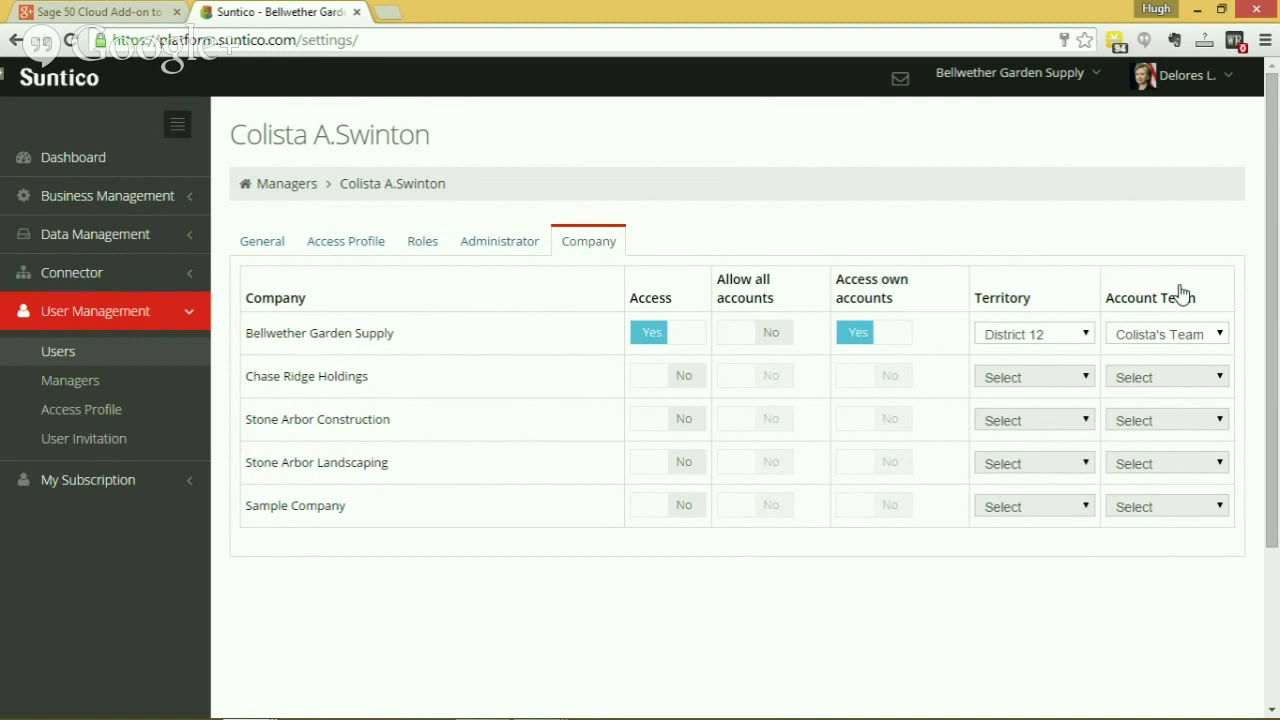
pyautogui.click(92, 162)
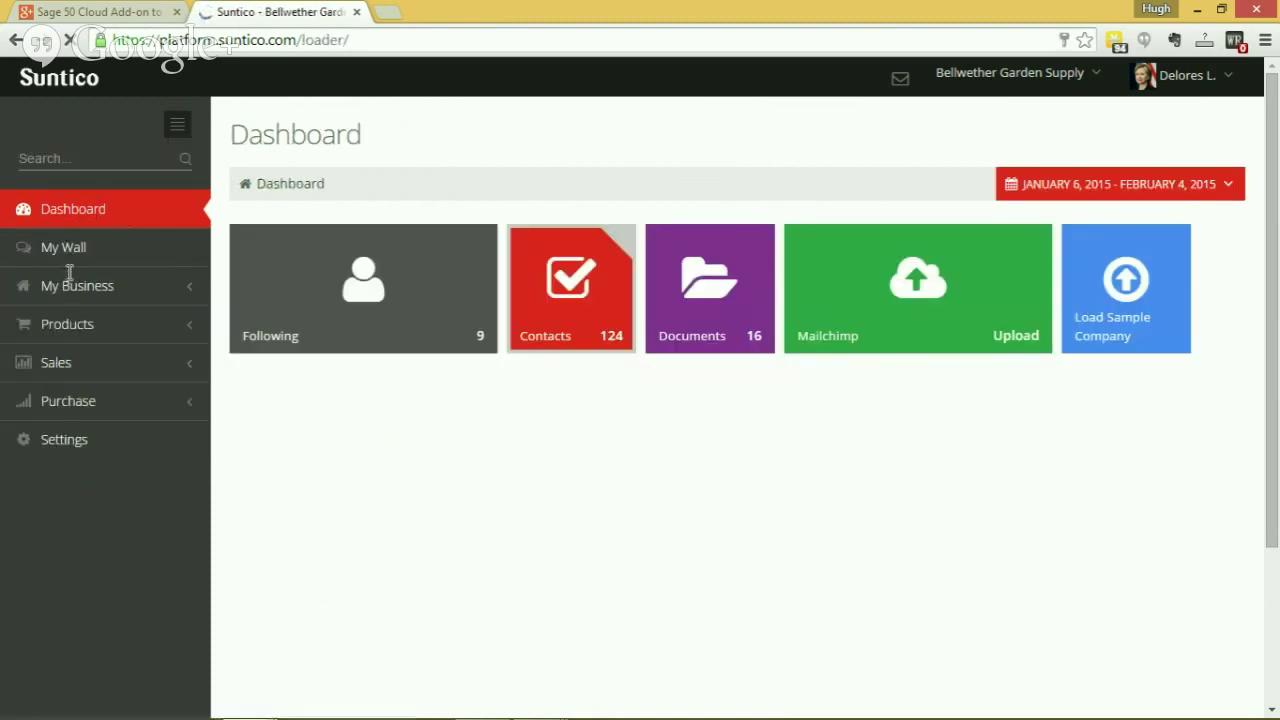
# Browse the 81-record Accounts list under My Business, then switch to iPad Peek.
pyautogui.click(72, 286)
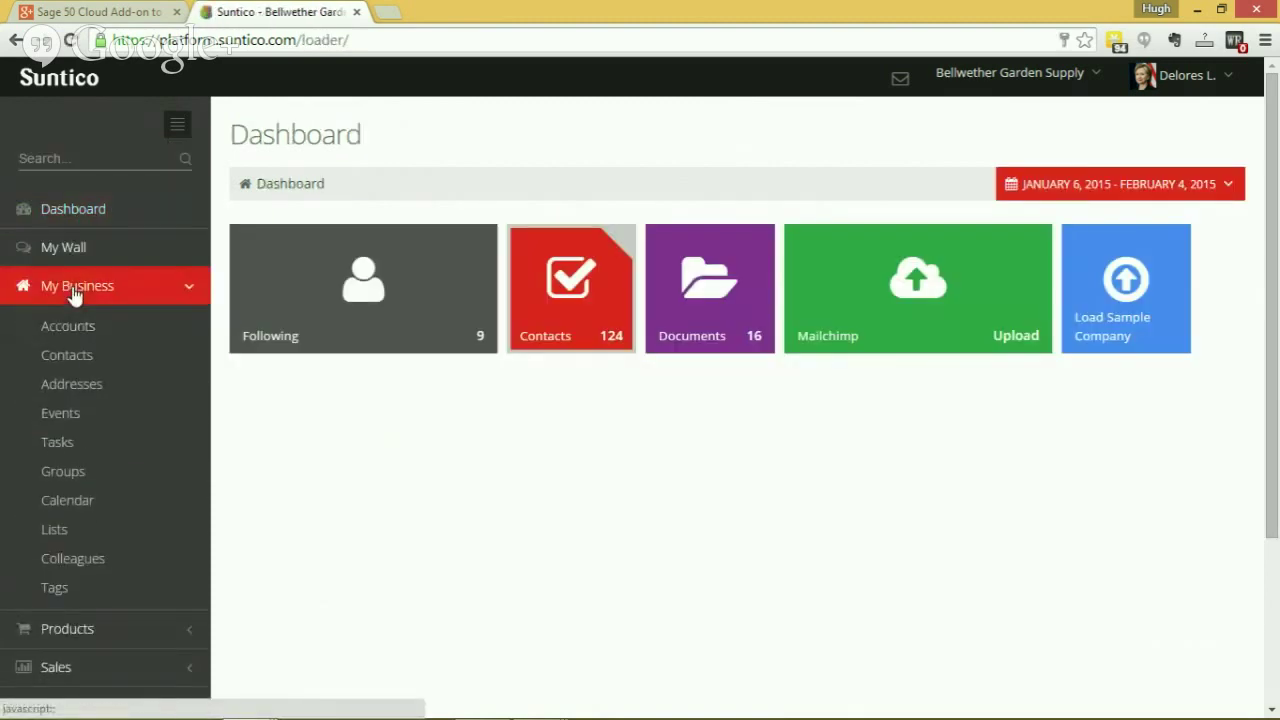
pyautogui.click(78, 330)
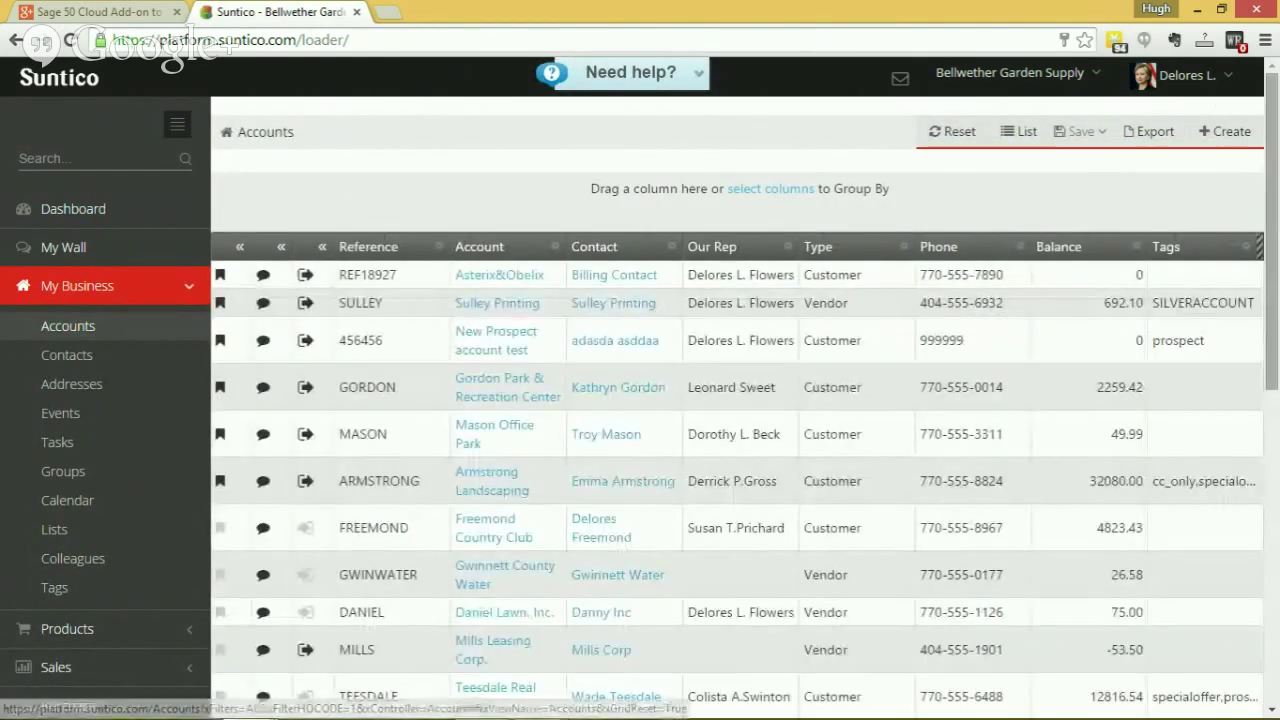
pyautogui.moveTo(1265, 170); pyautogui.dragTo(1270, 490)
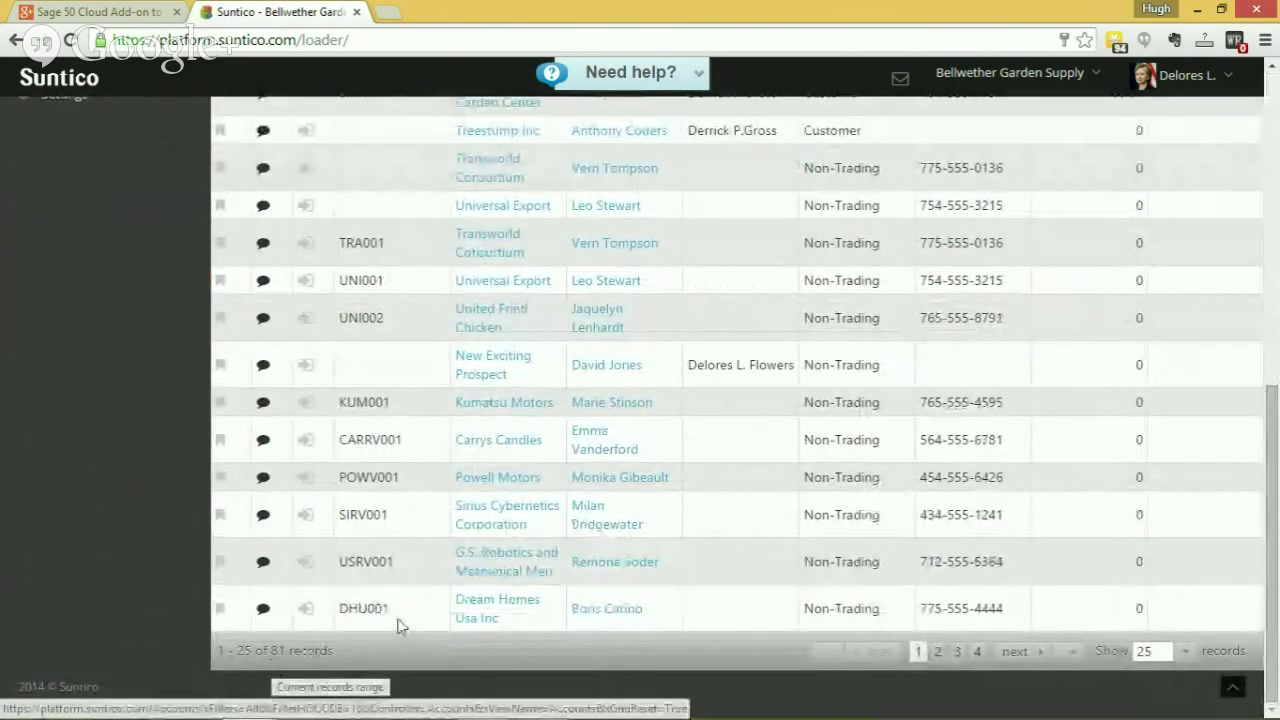
pyautogui.moveTo(1272, 480); pyautogui.dragTo(1274, 110)
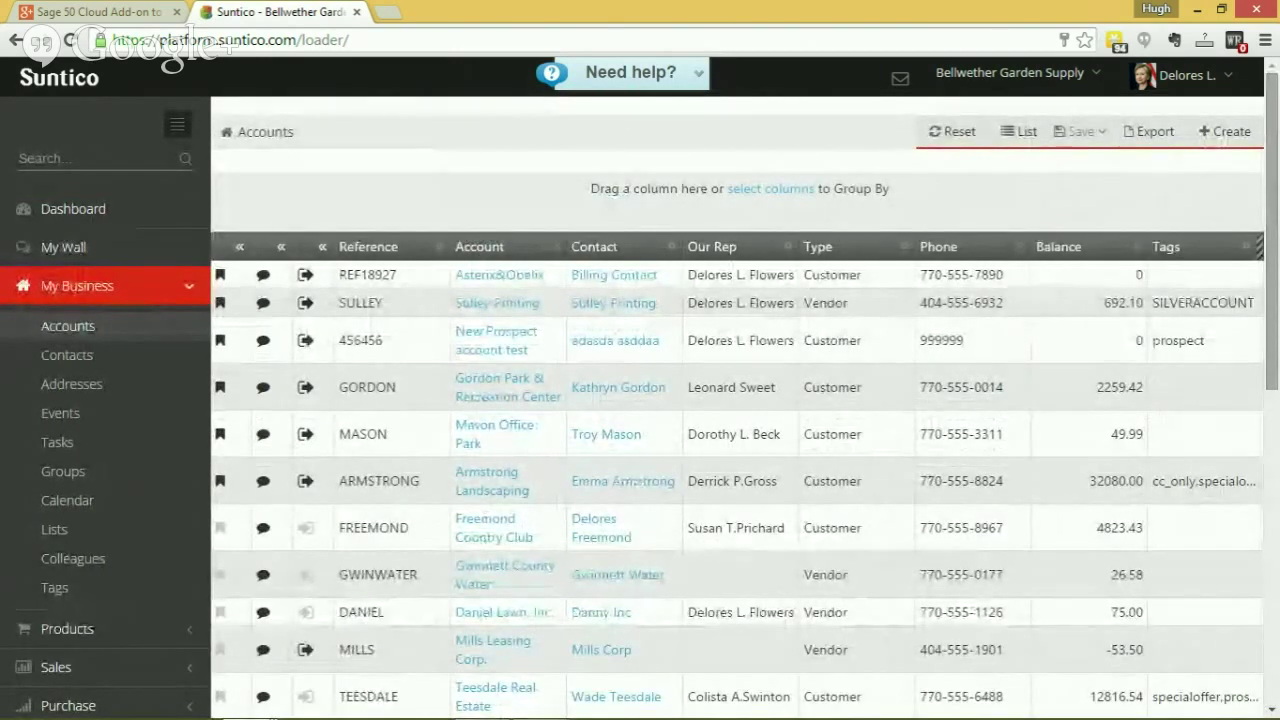
pyautogui.hotkey('alt', 'Tab')
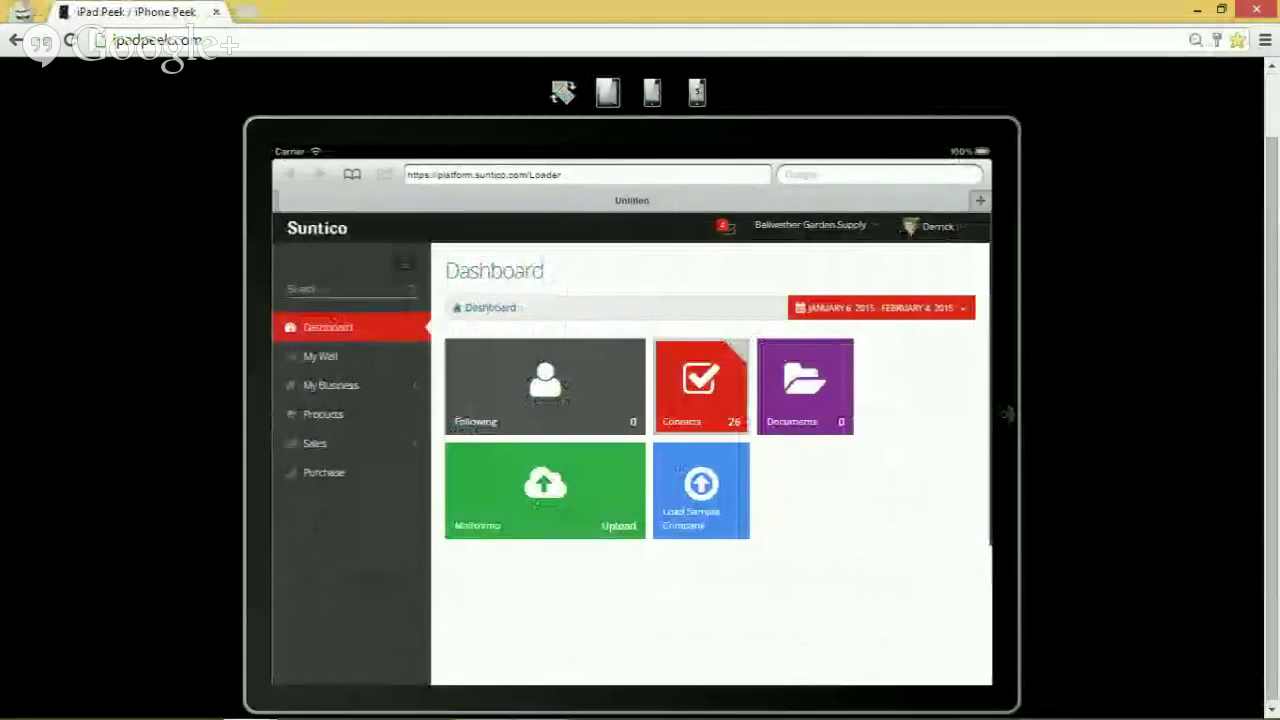
# Browse the 16-record Accounts list in the iPad view, then return to desktop Suntico.
pyautogui.click(349, 388)
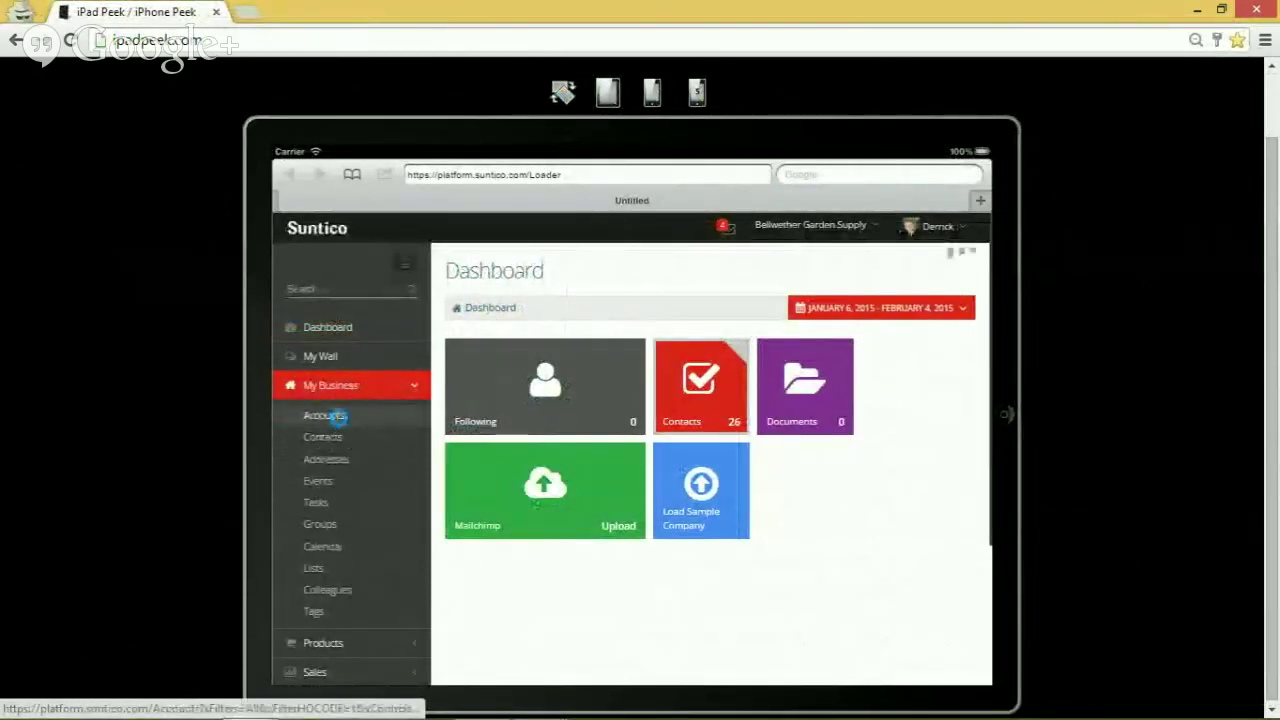
pyautogui.click(338, 422)
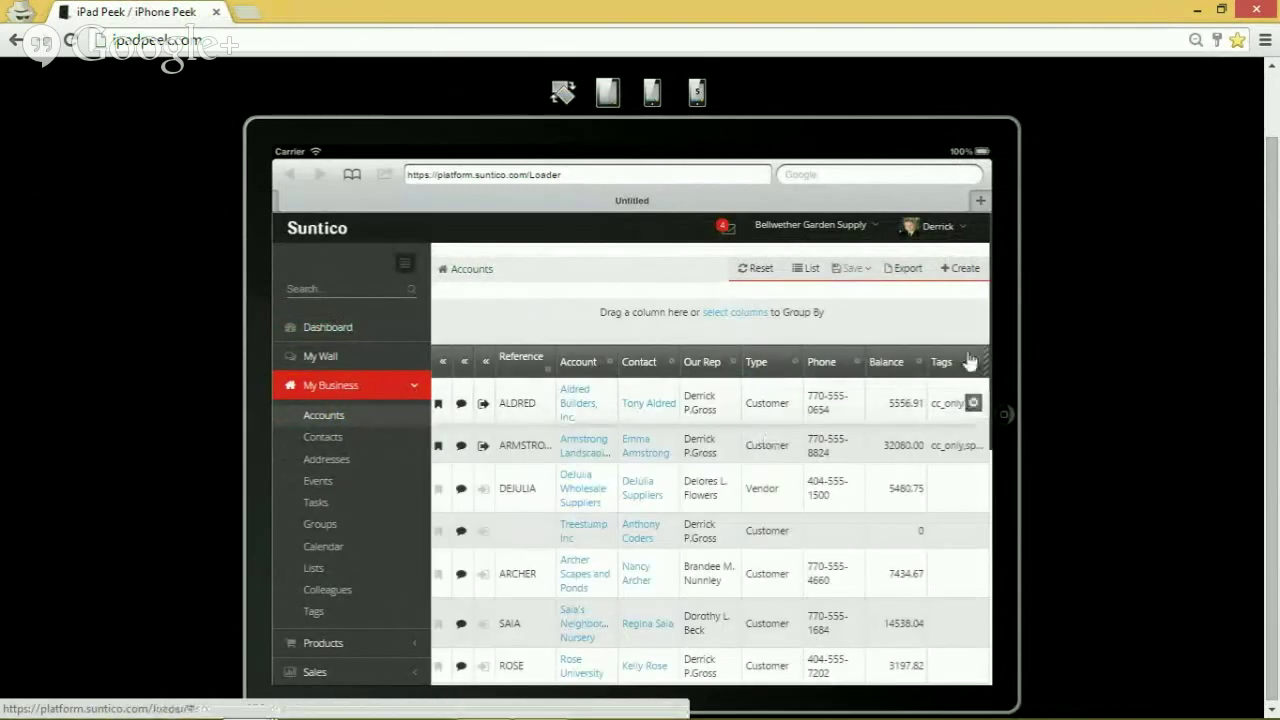
pyautogui.scroll(-10, 830, 460)
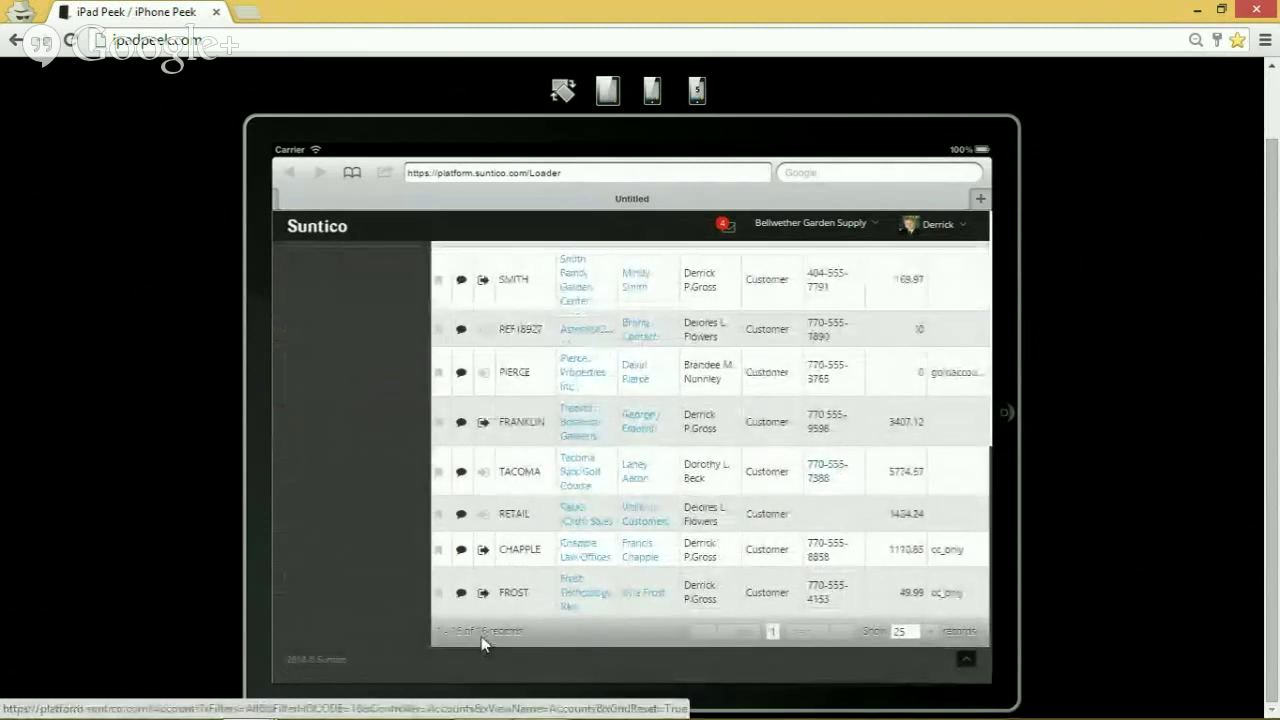
pyautogui.moveTo(842, 716)
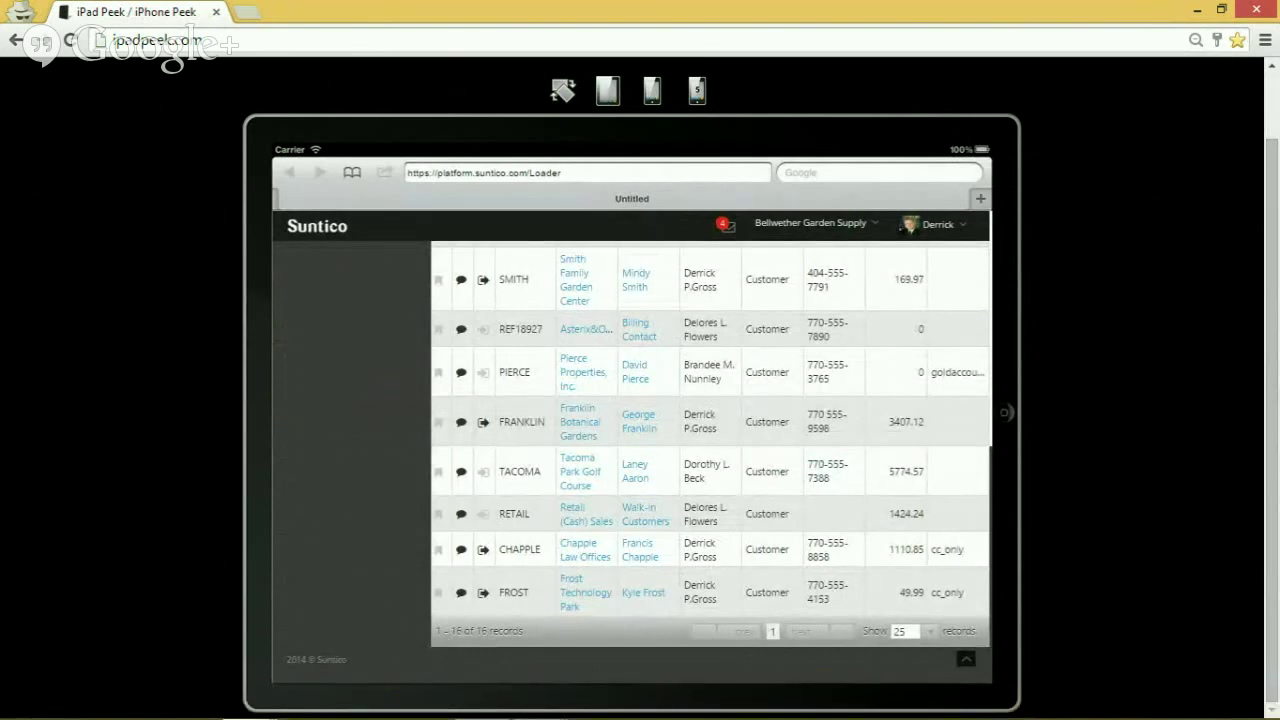
pyautogui.hotkey('alt', 'Tab')
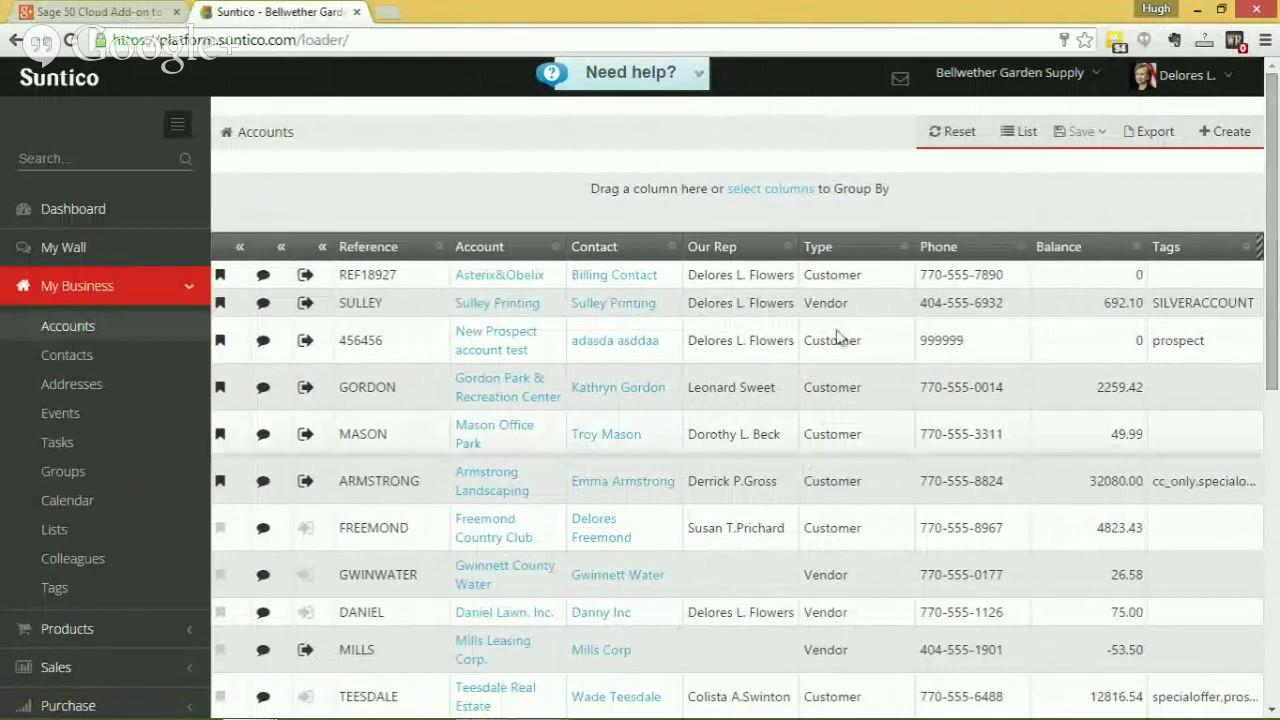
# Collapse the My Business sidebar group, keeping the Accounts list on screen.
pyautogui.click(115, 290)
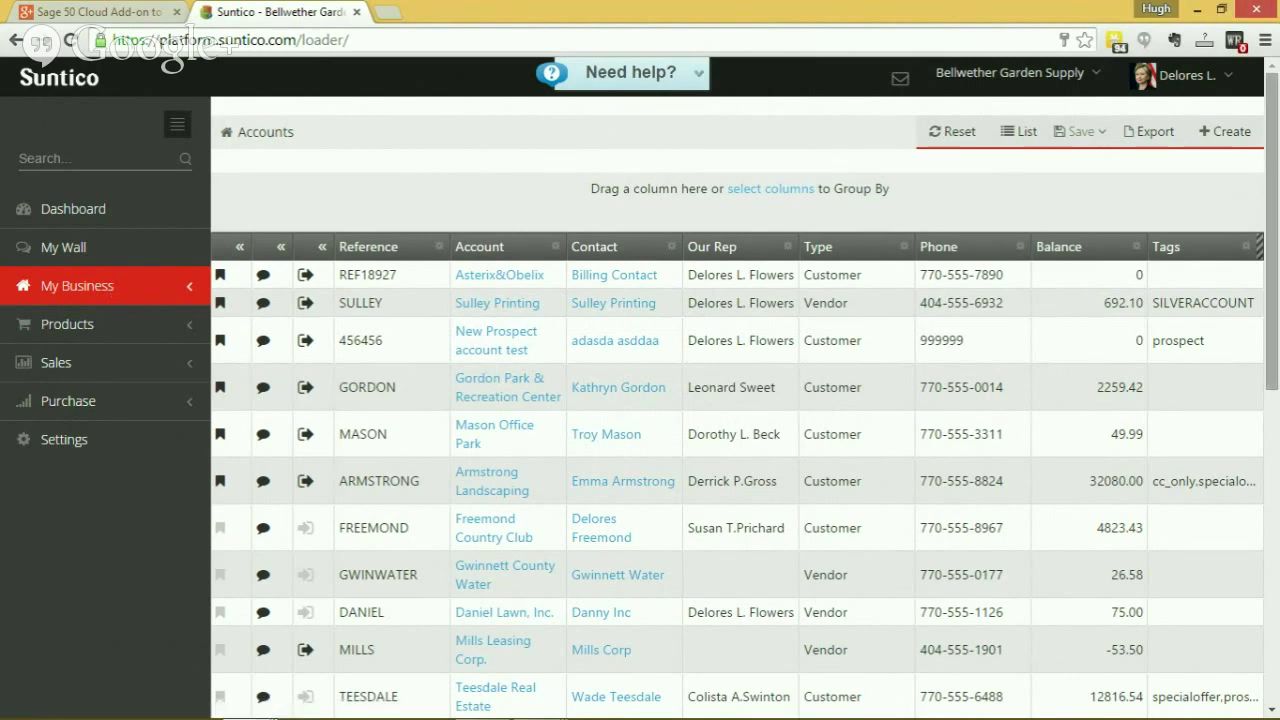
pyautogui.click(1222, 140)
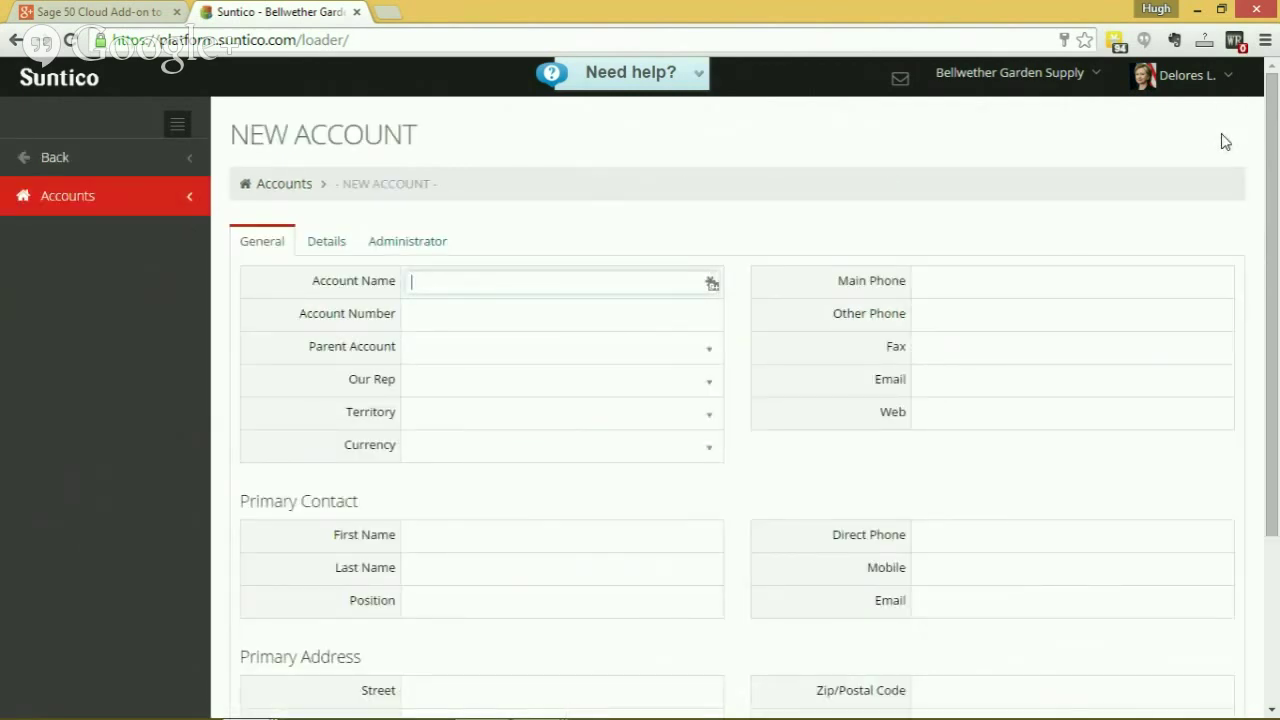
pyautogui.click(42, 157)
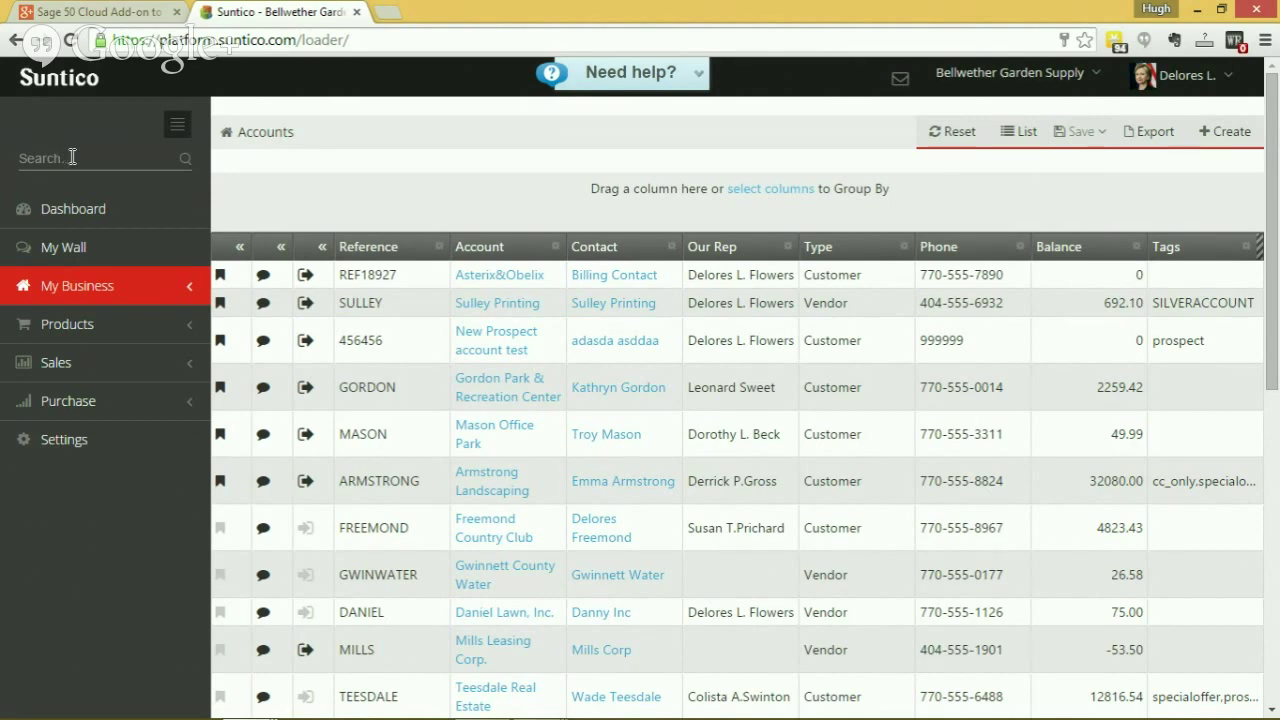
# Search globally for 'arm' and filter the results to Sales Accounts, leaving Armstrong Landscaping.
pyautogui.write('arm')
pyautogui.press('Return')
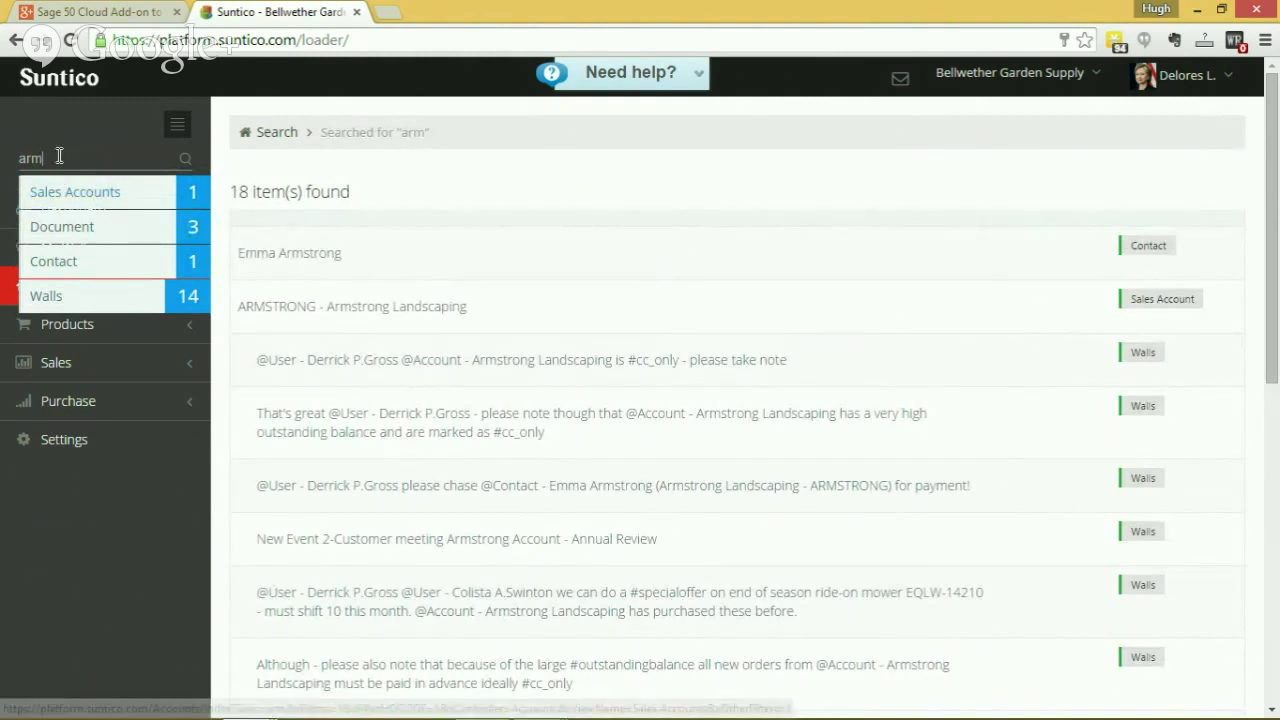
pyautogui.click(94, 193)
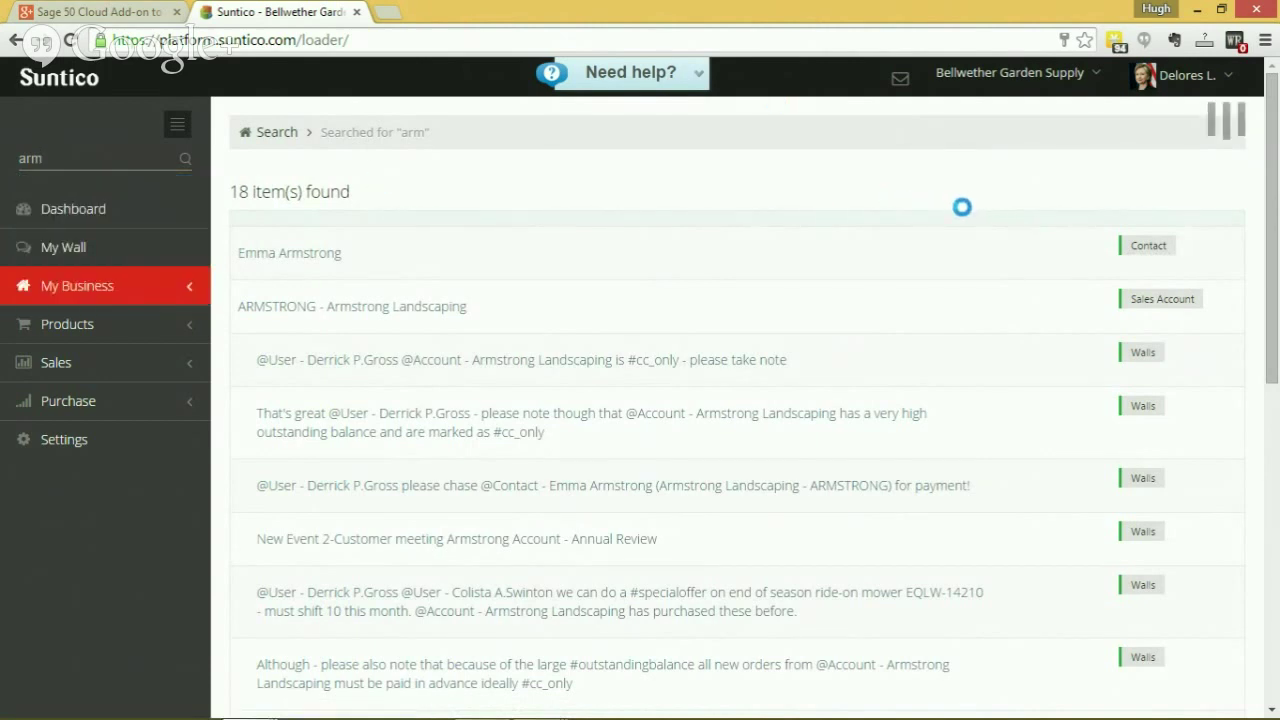
pyautogui.click(958, 134)
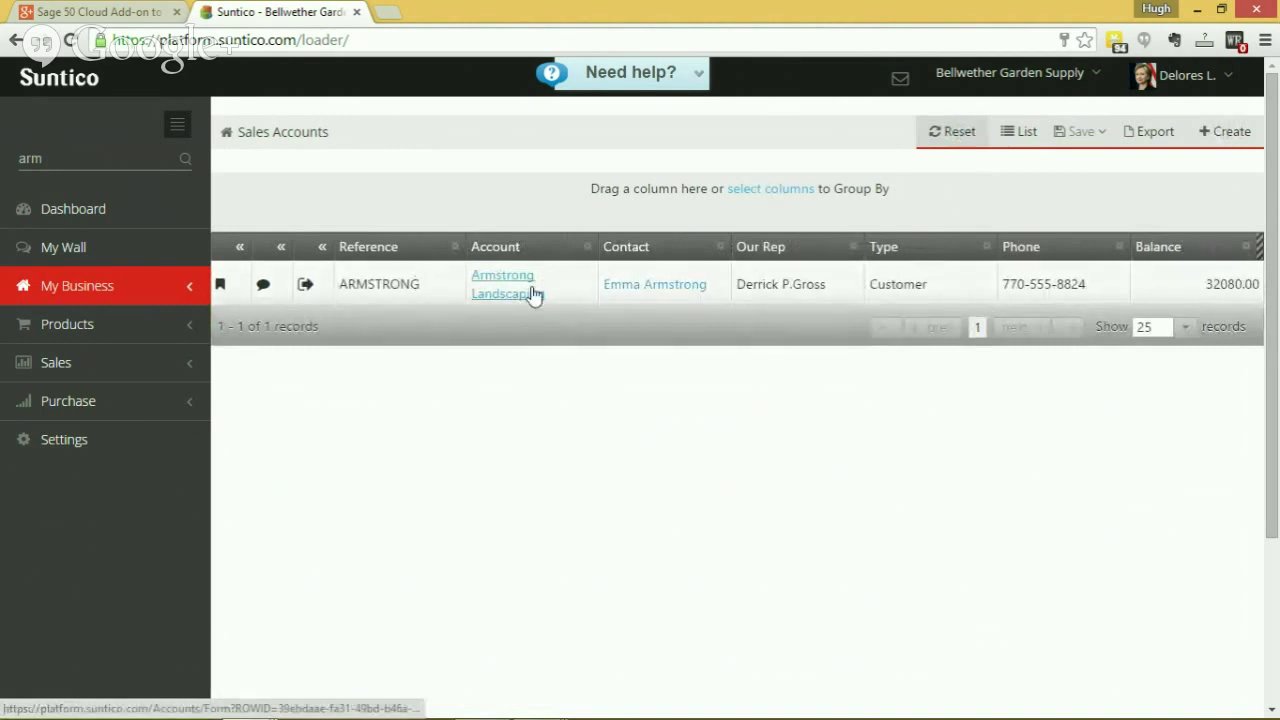
# View the Armstrong Landscaping account record, then return to the Sales Accounts list.
pyautogui.click(515, 283)
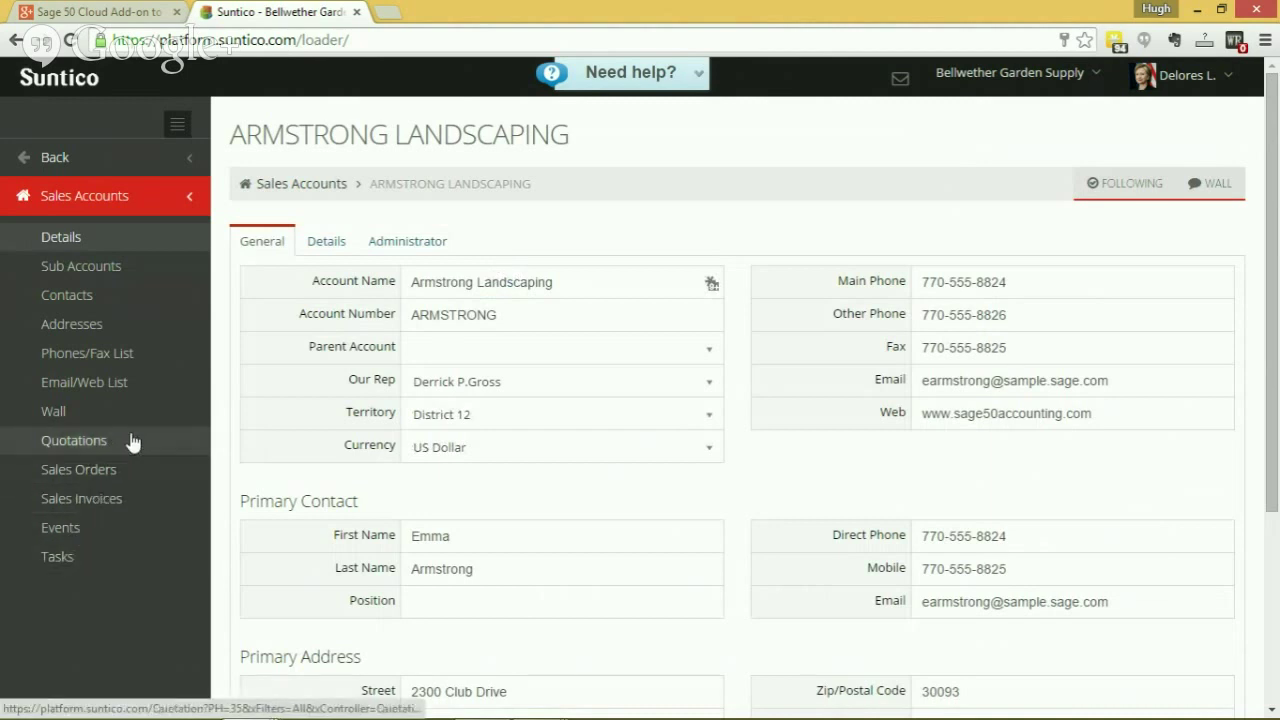
pyautogui.click(50, 157)
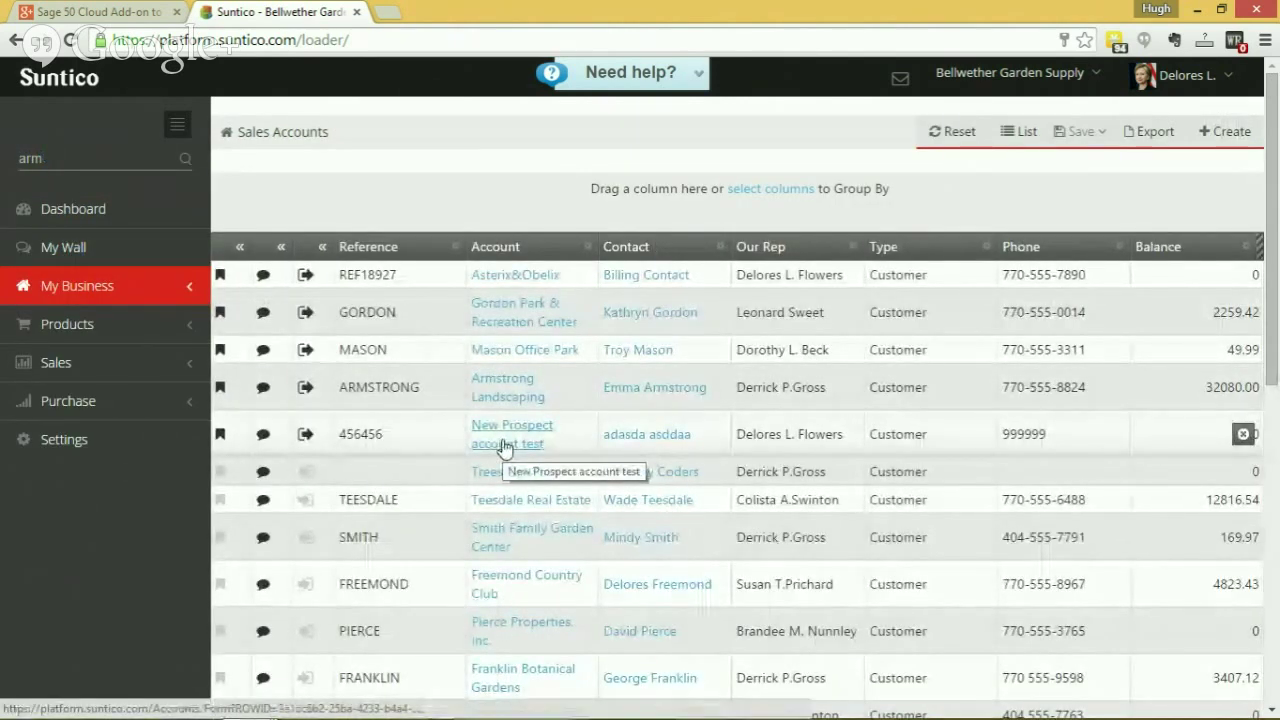
# Bookmark the TEESDALE, FREEMOND and PIERCE accounts and reset the grid so bookmarks sort first.
pyautogui.click(221, 502)
pyautogui.click(221, 586)
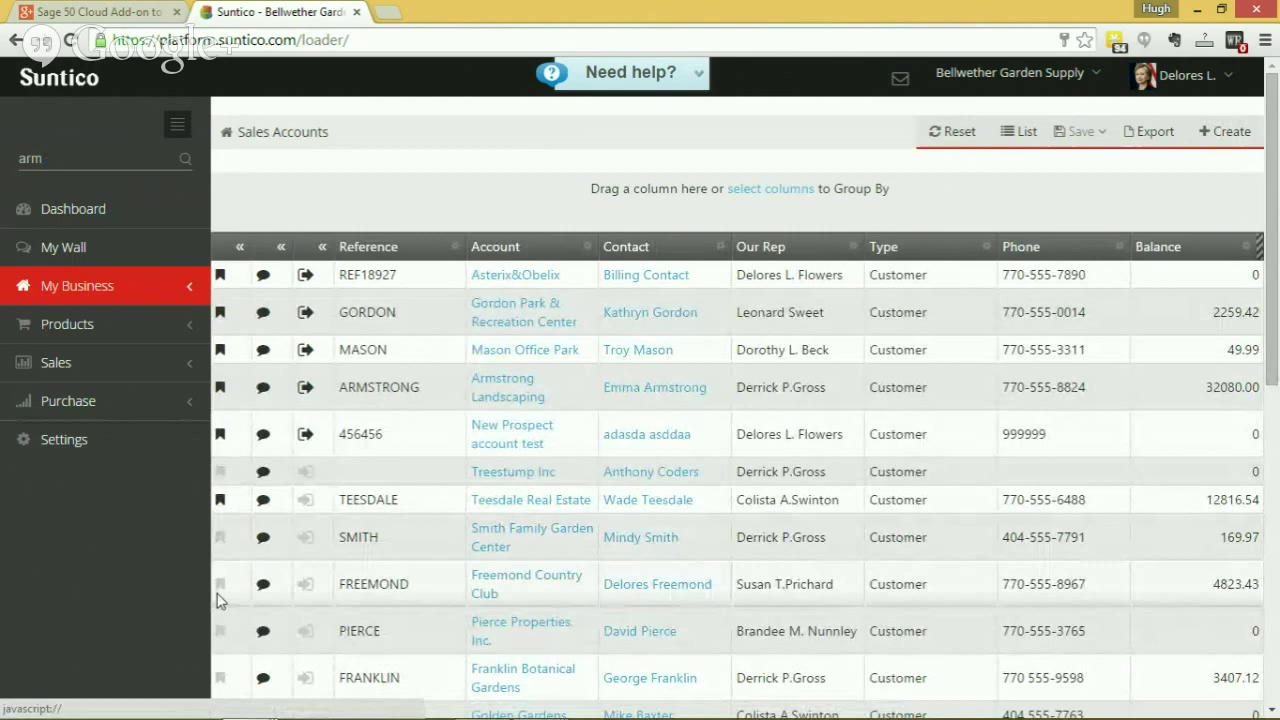
pyautogui.click(221, 632)
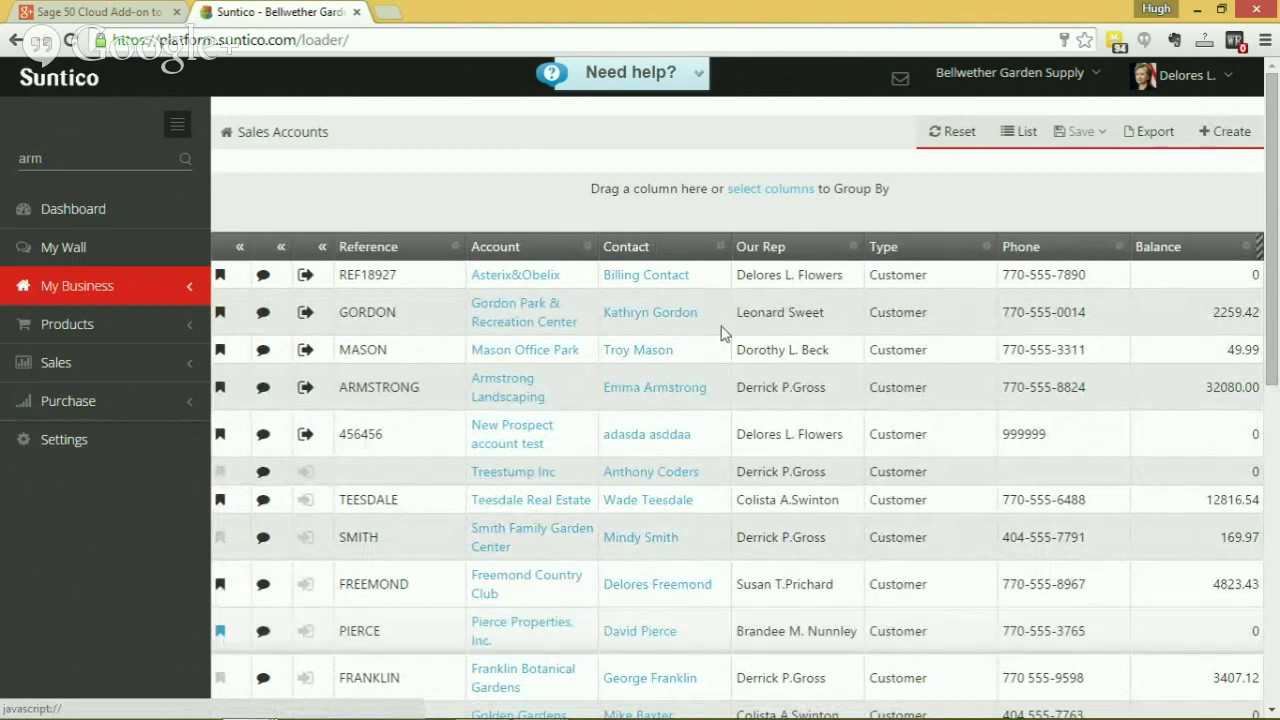
pyautogui.click(952, 129)
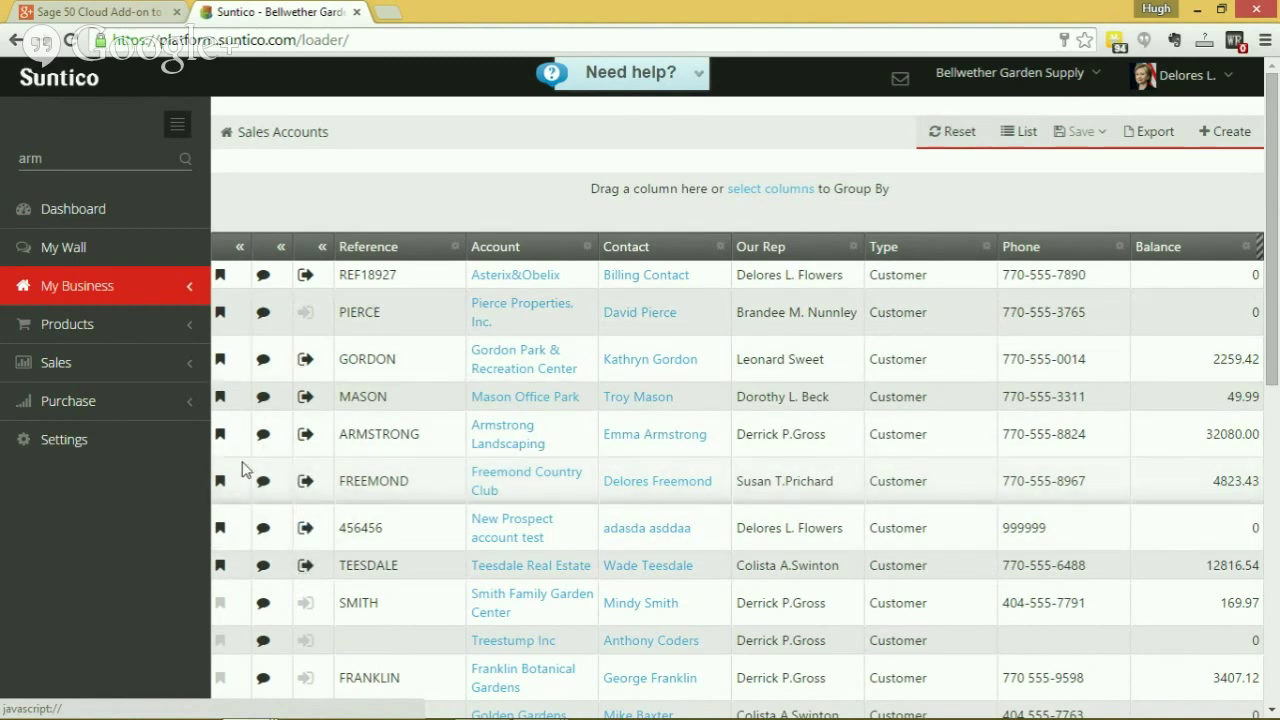
# Go to My Wall and place the cursor in the 'What's new?' post box.
pyautogui.click(77, 249)
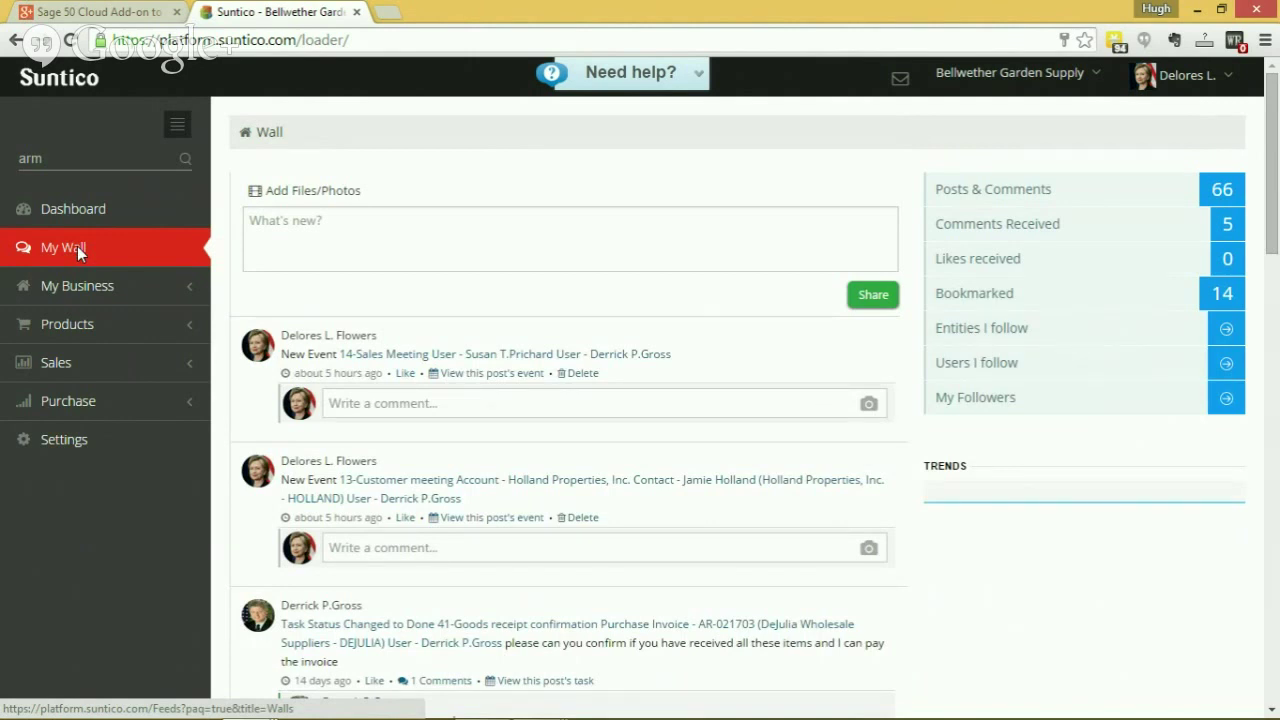
pyautogui.click(345, 245)
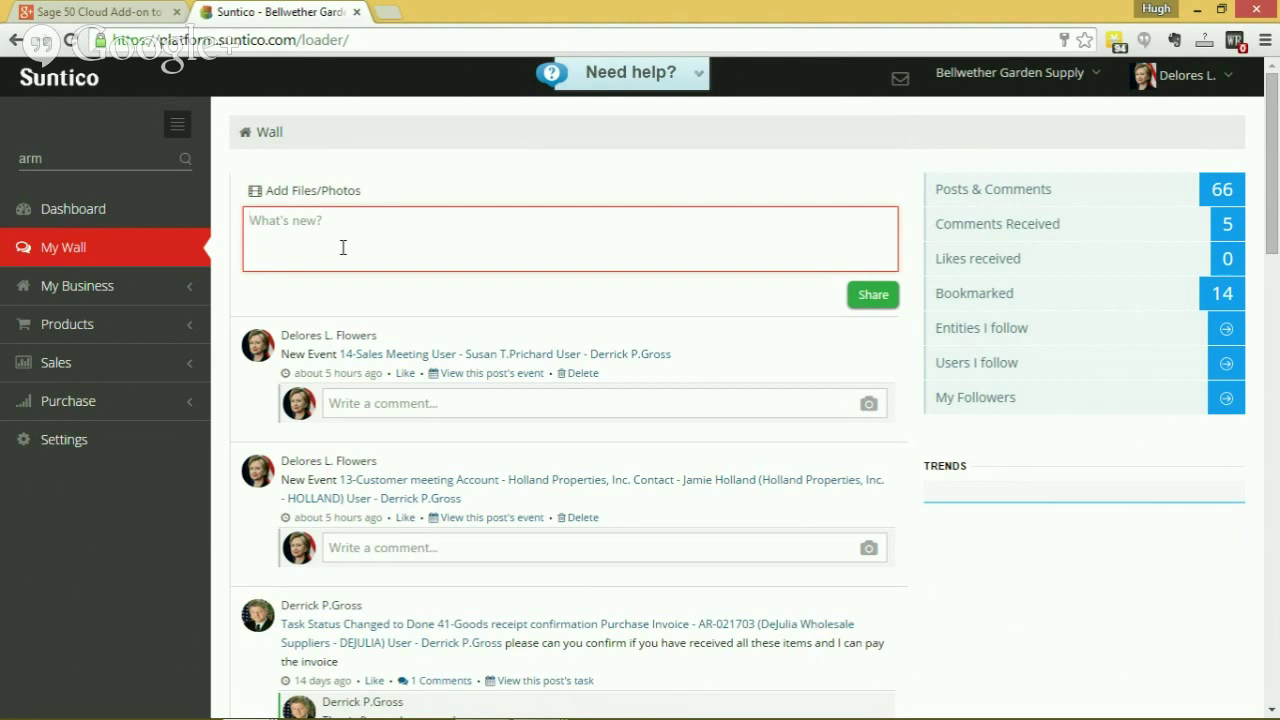
# Share a wall post tagging Armstrong Landscaping: 'has a very high balance', mentioning a colleague, 'what is going on?'.
pyautogui.write('@')
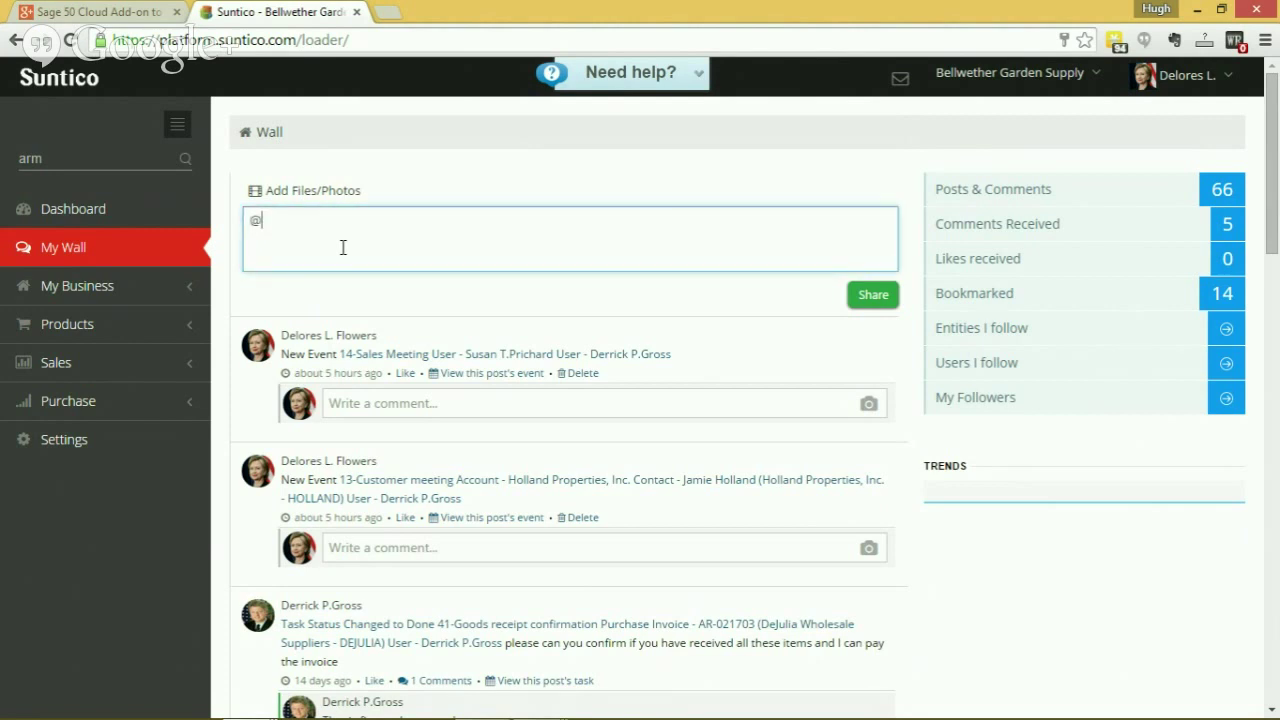
pyautogui.write('arm')
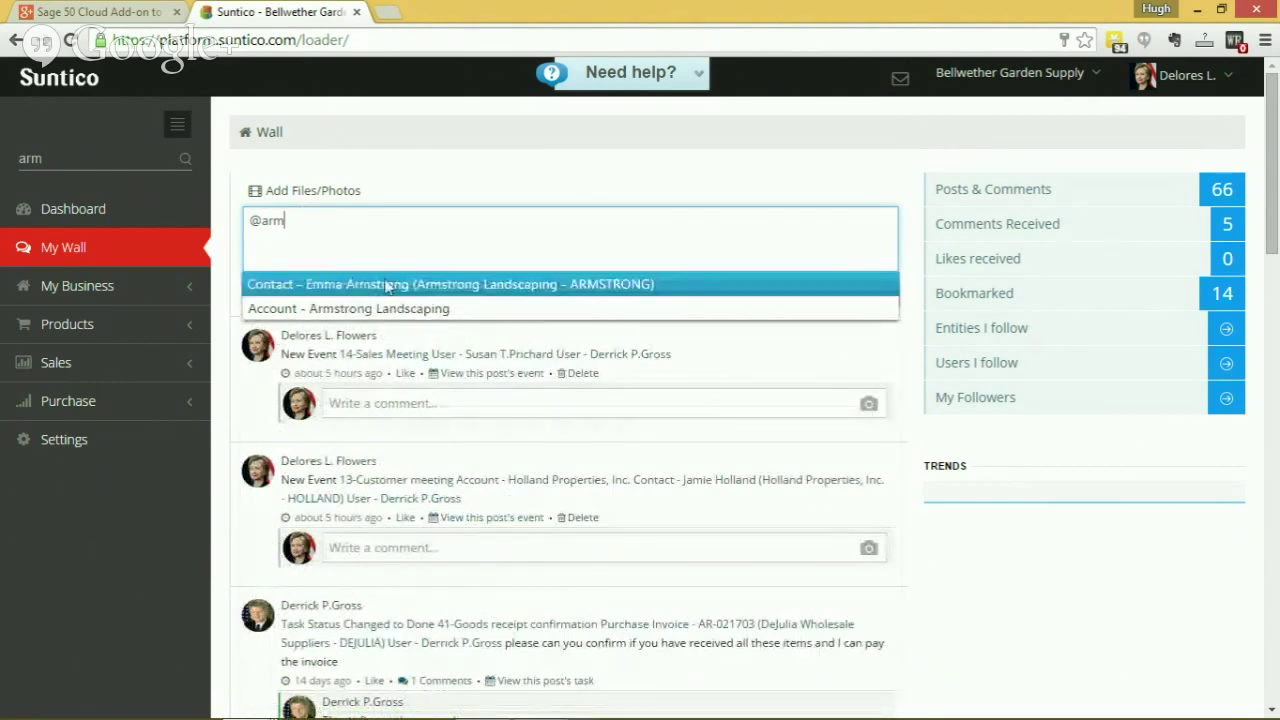
pyautogui.click(395, 312)
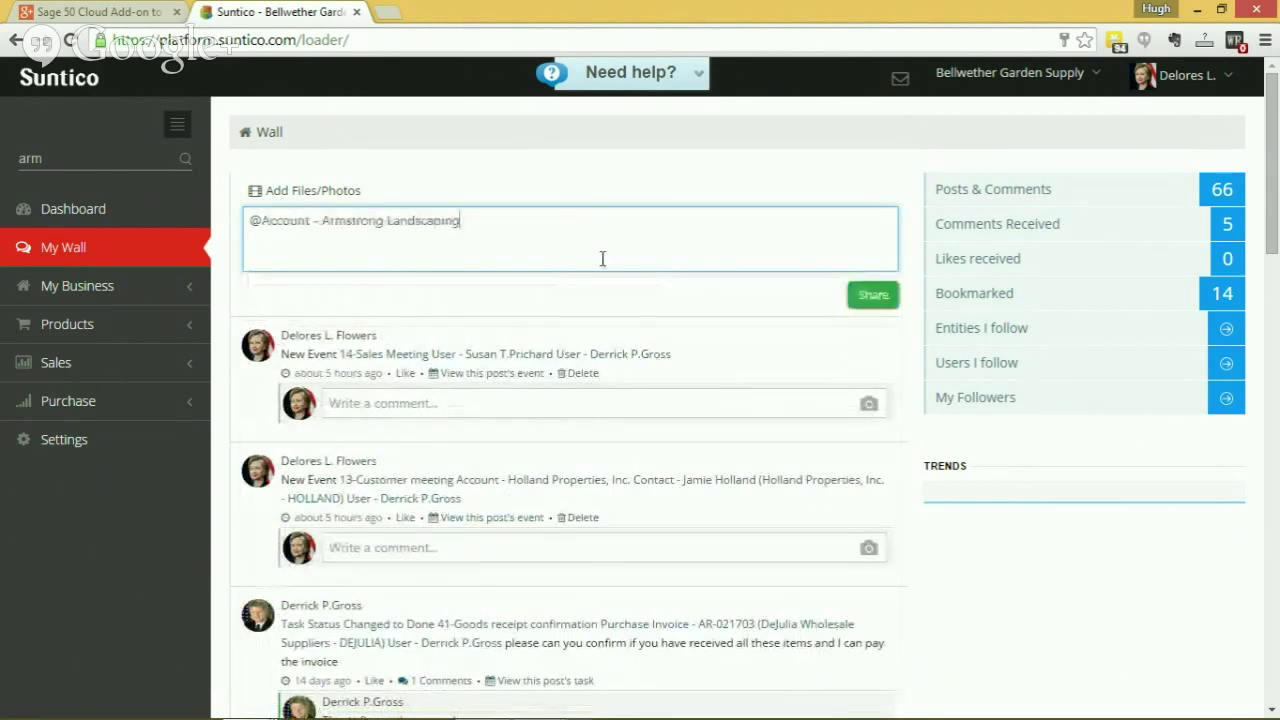
pyautogui.write('has a very h')
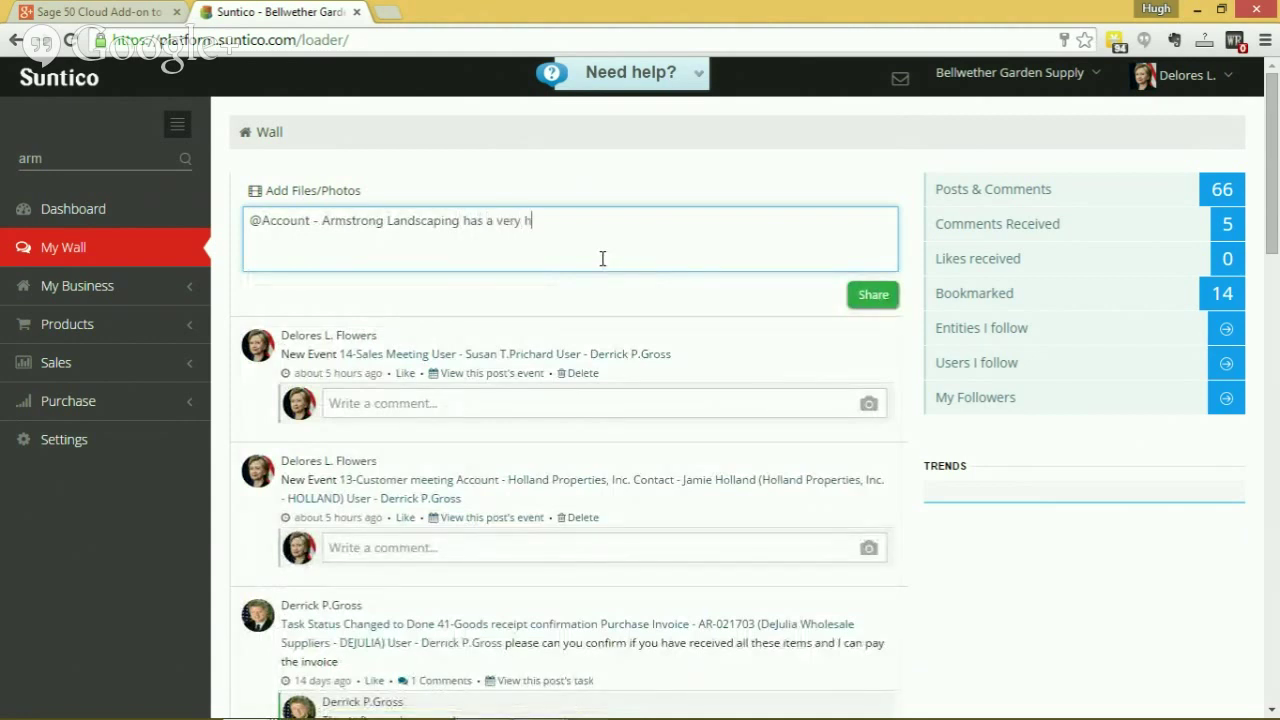
pyautogui.write('igh balance @derr')
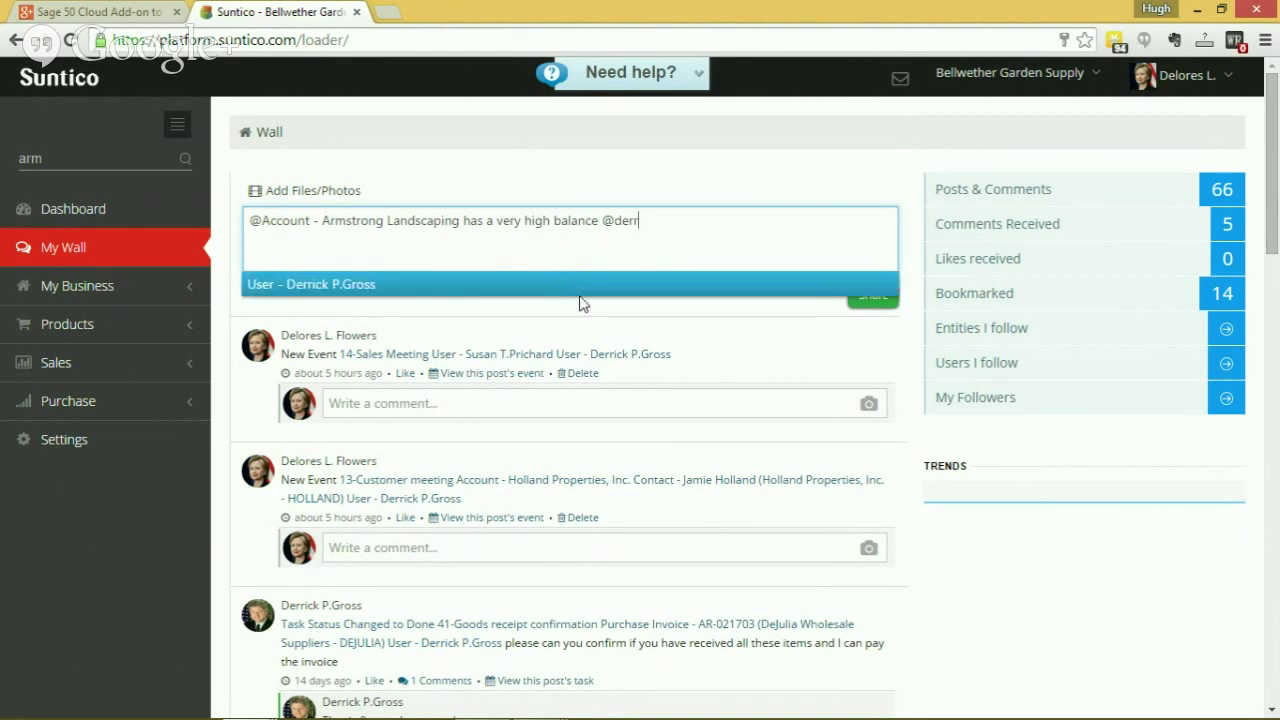
pyautogui.click(580, 293)
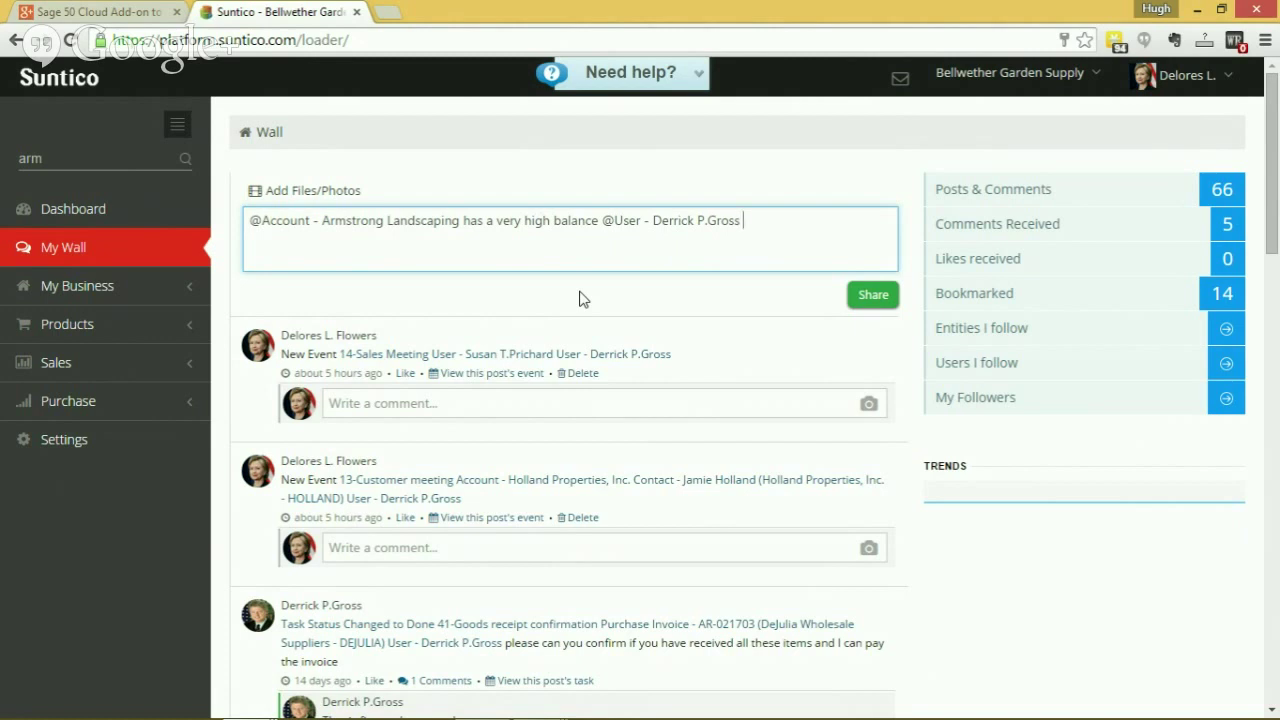
pyautogui.write('what is going on?')
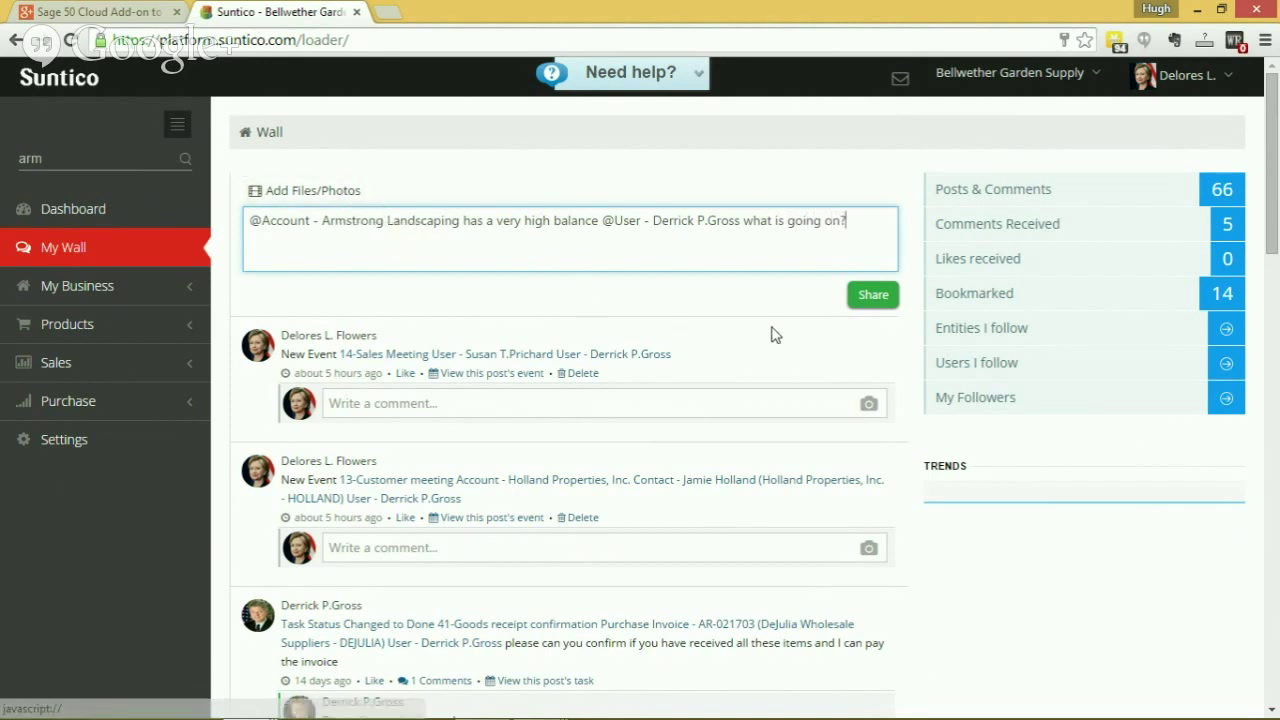
pyautogui.click(873, 297)
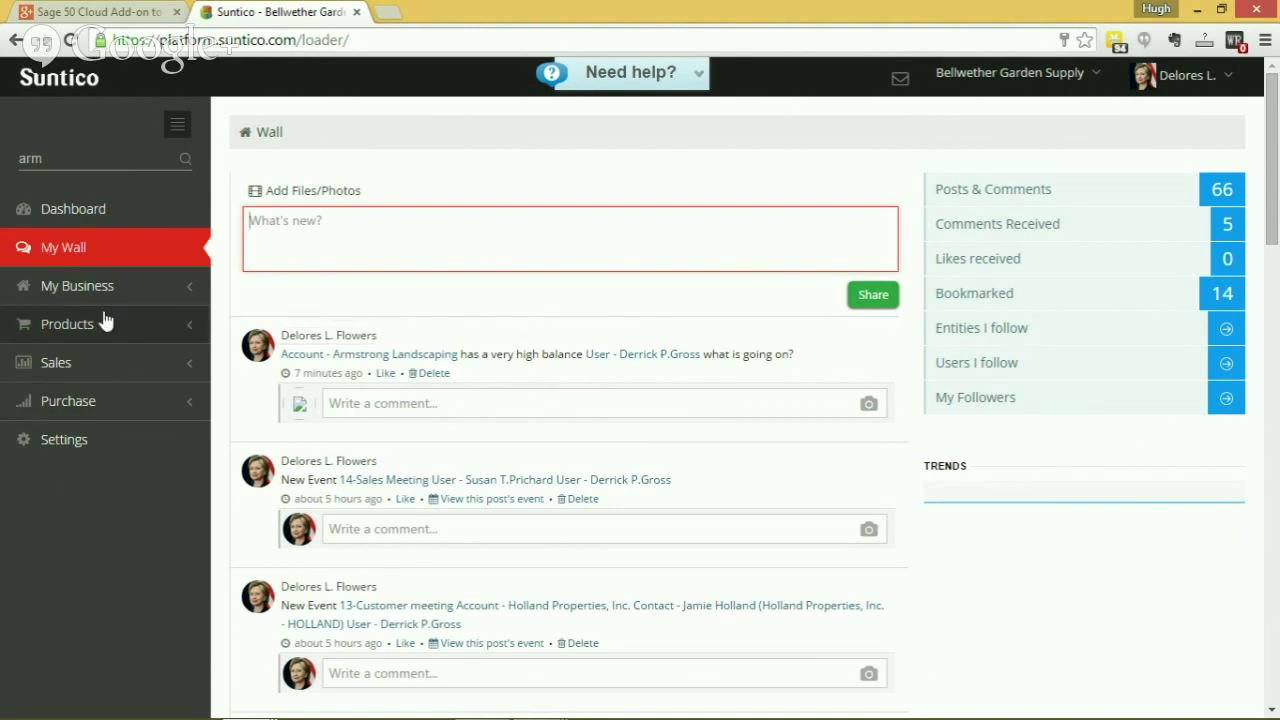
pyautogui.click(86, 288)
# Open Tasks and start a new task with the title Collections.
pyautogui.click(70, 445)
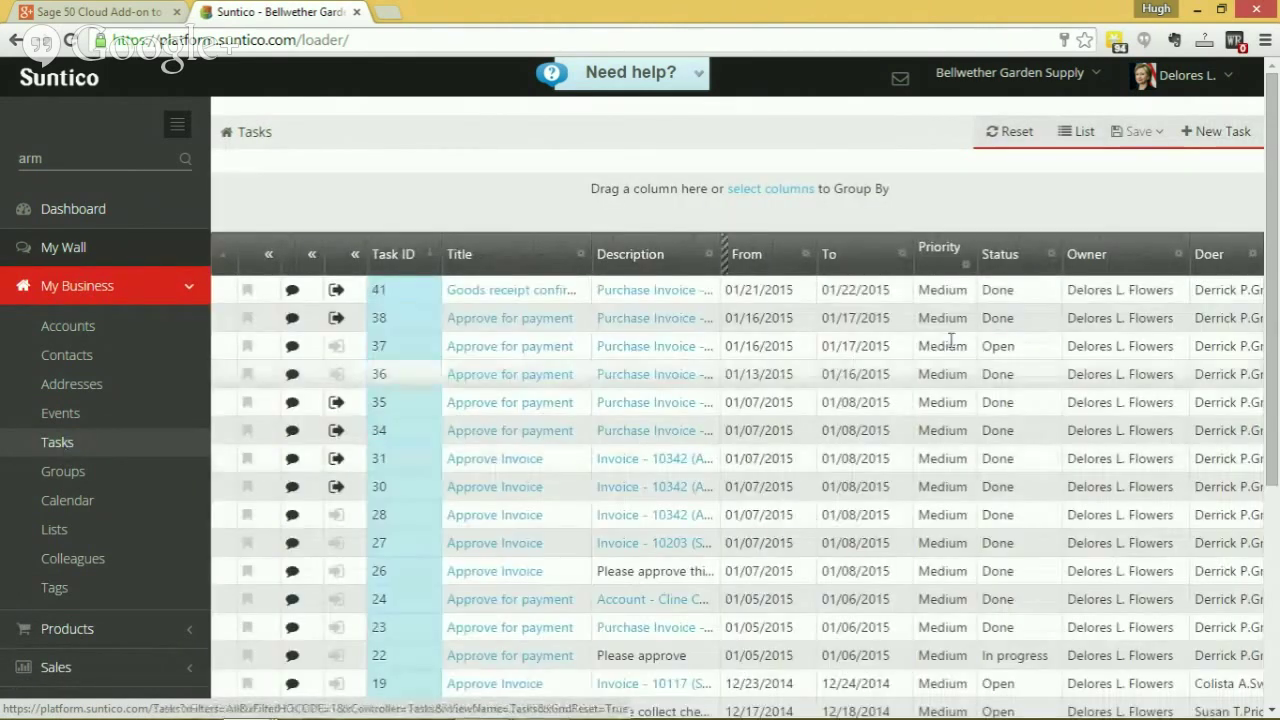
pyautogui.click(1220, 137)
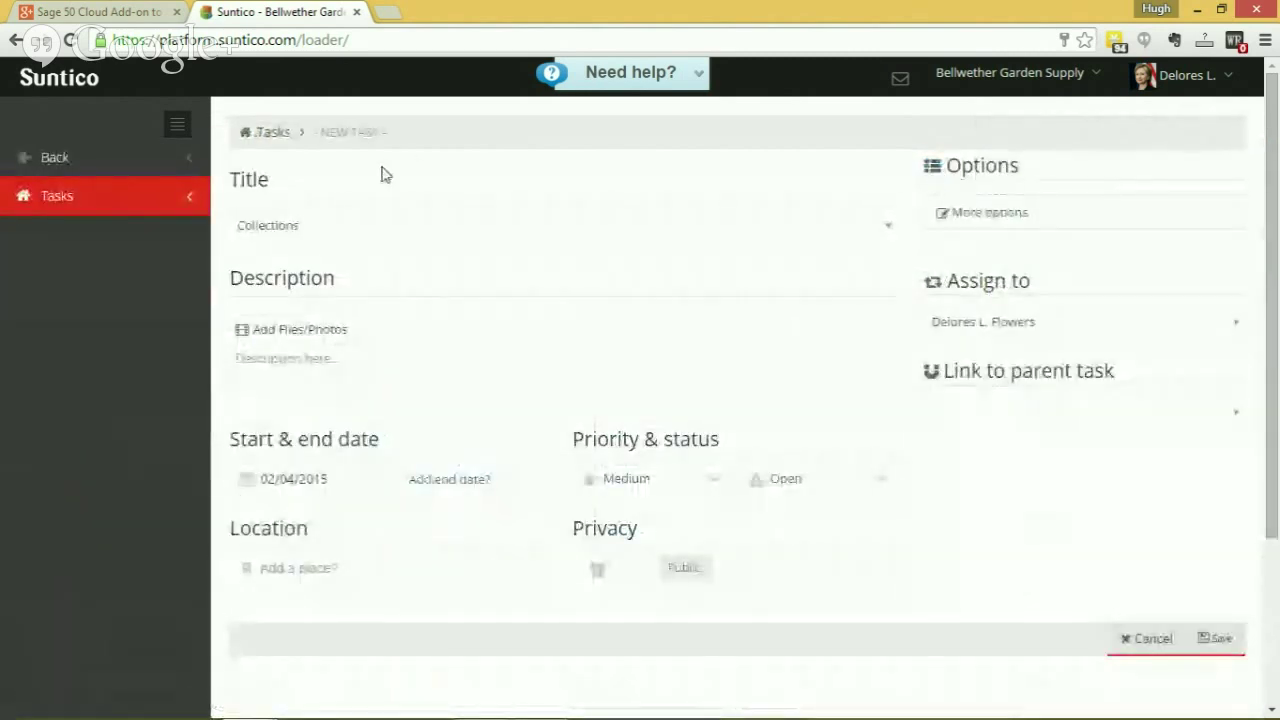
pyautogui.click(350, 226)
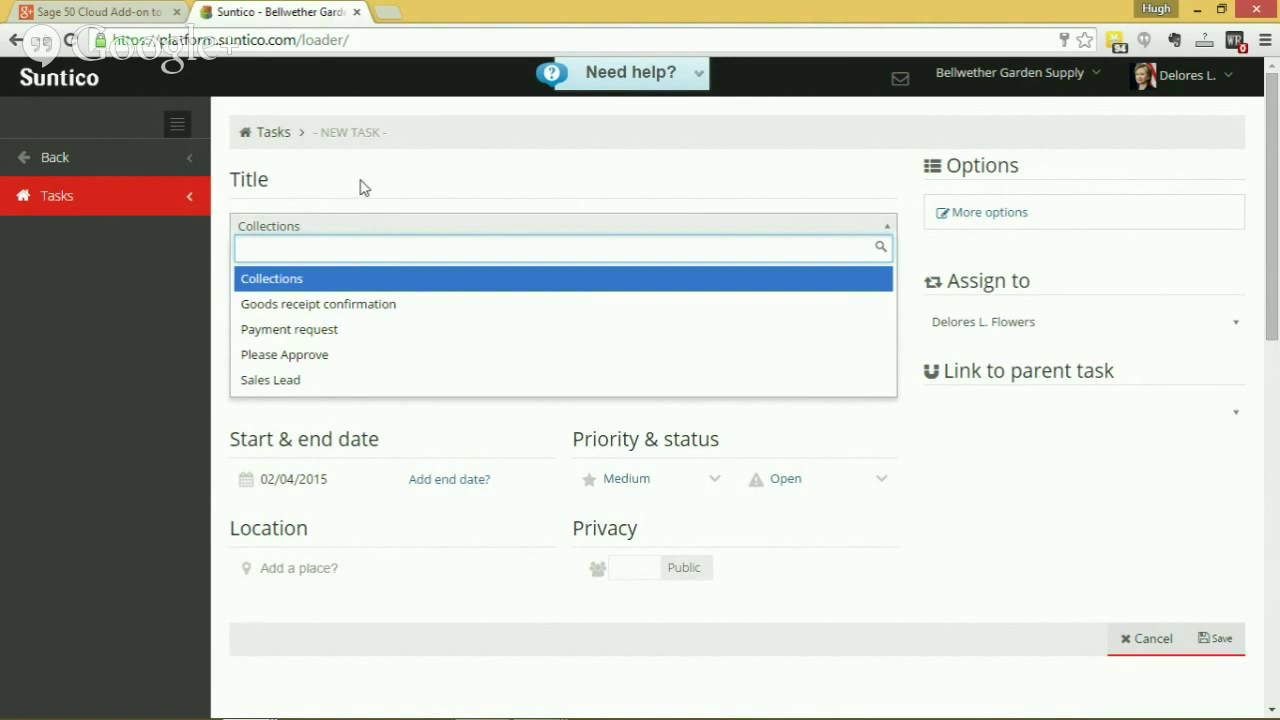
pyautogui.click(163, 288)
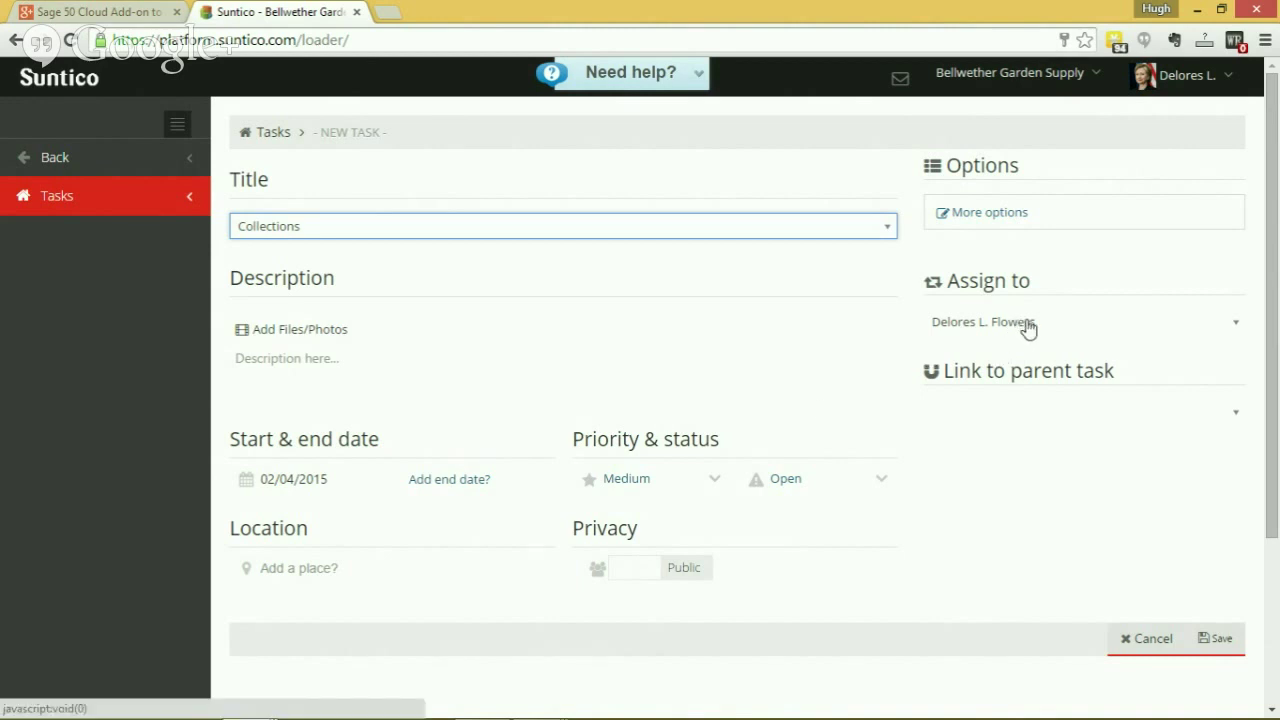
# Leave the unsaved Collections task form and go back to the Tasks list.
pyautogui.click(55, 157)
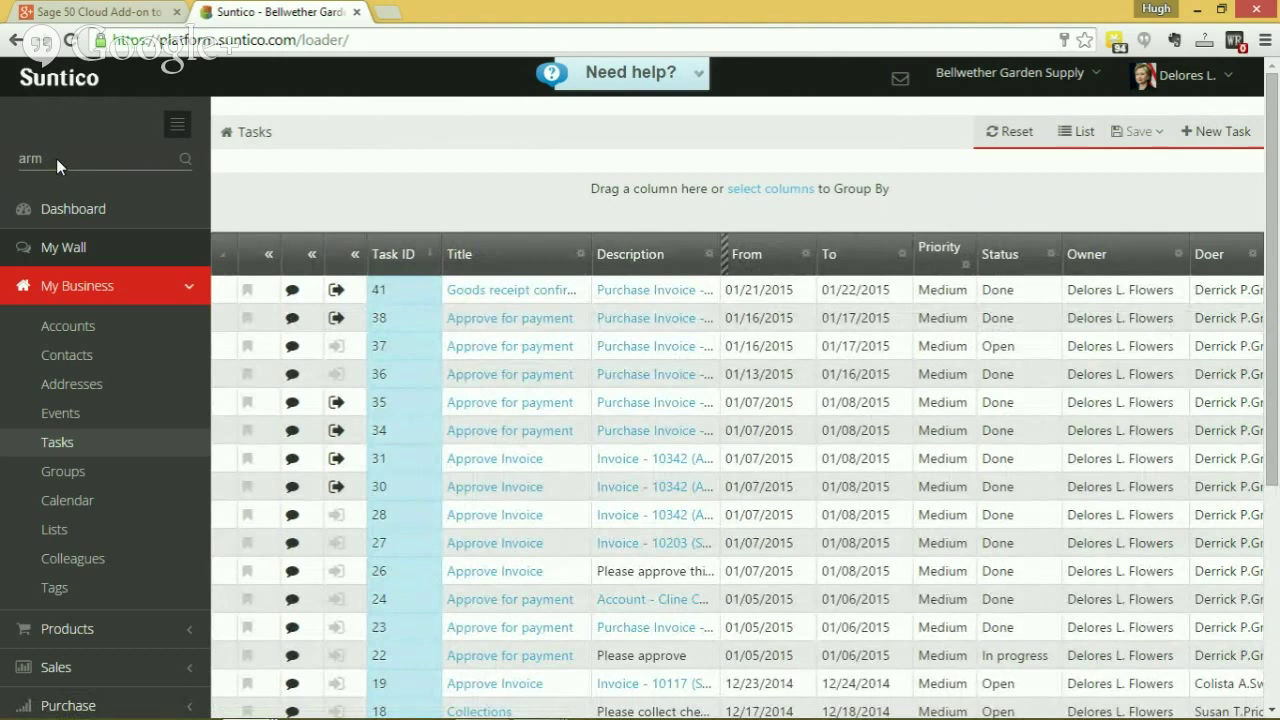
# Open the Events page listing the Customer meeting and Sales Meeting.
pyautogui.click(76, 412)
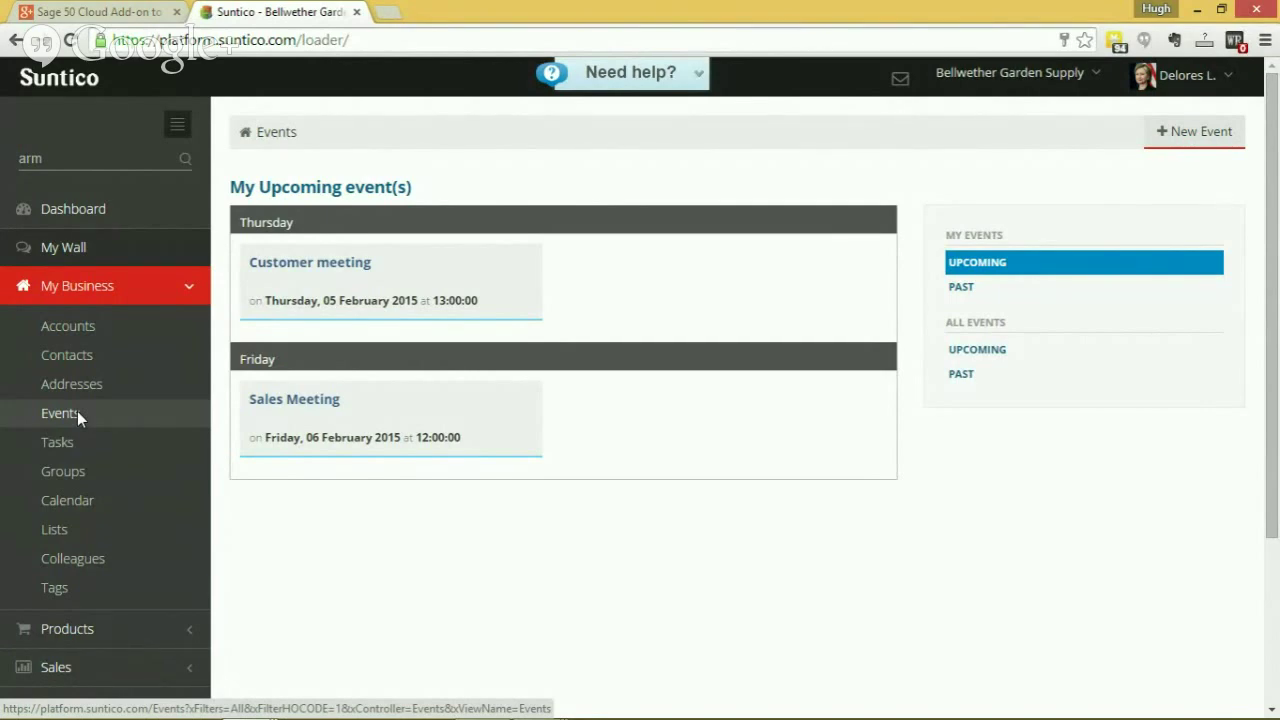
# Open the Dashboard overview from the sidebar.
pyautogui.click(81, 208)
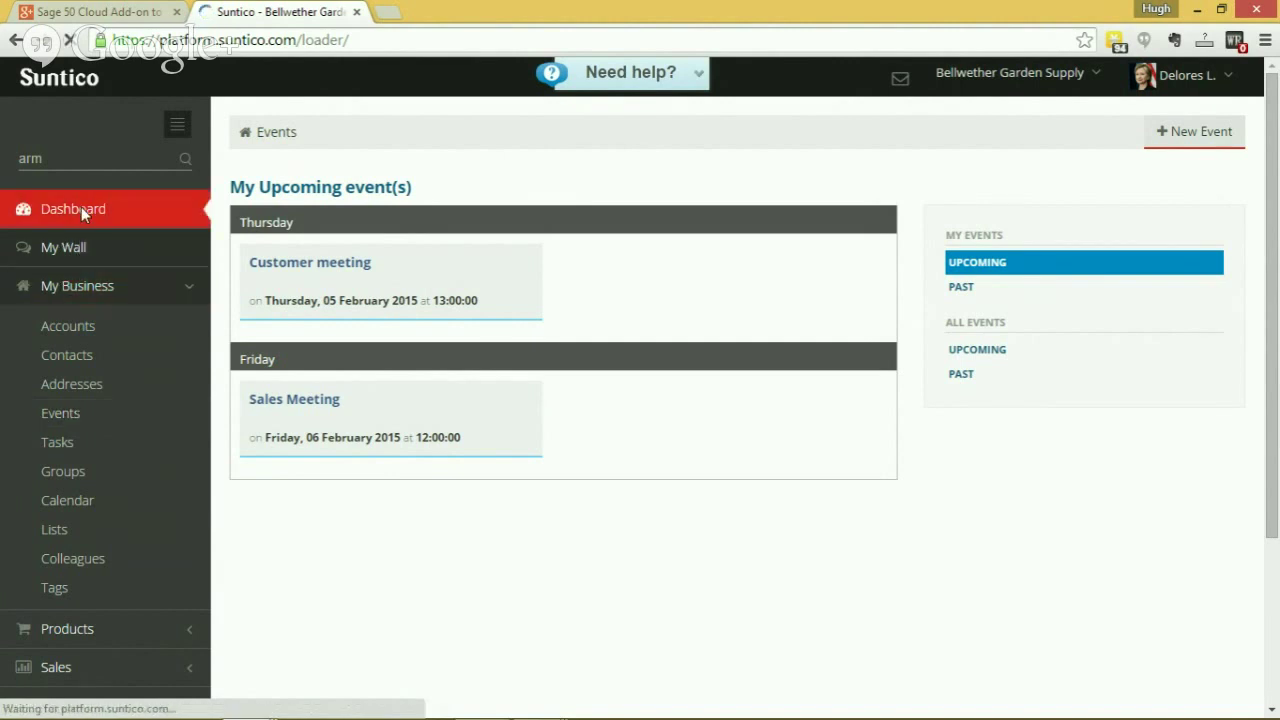